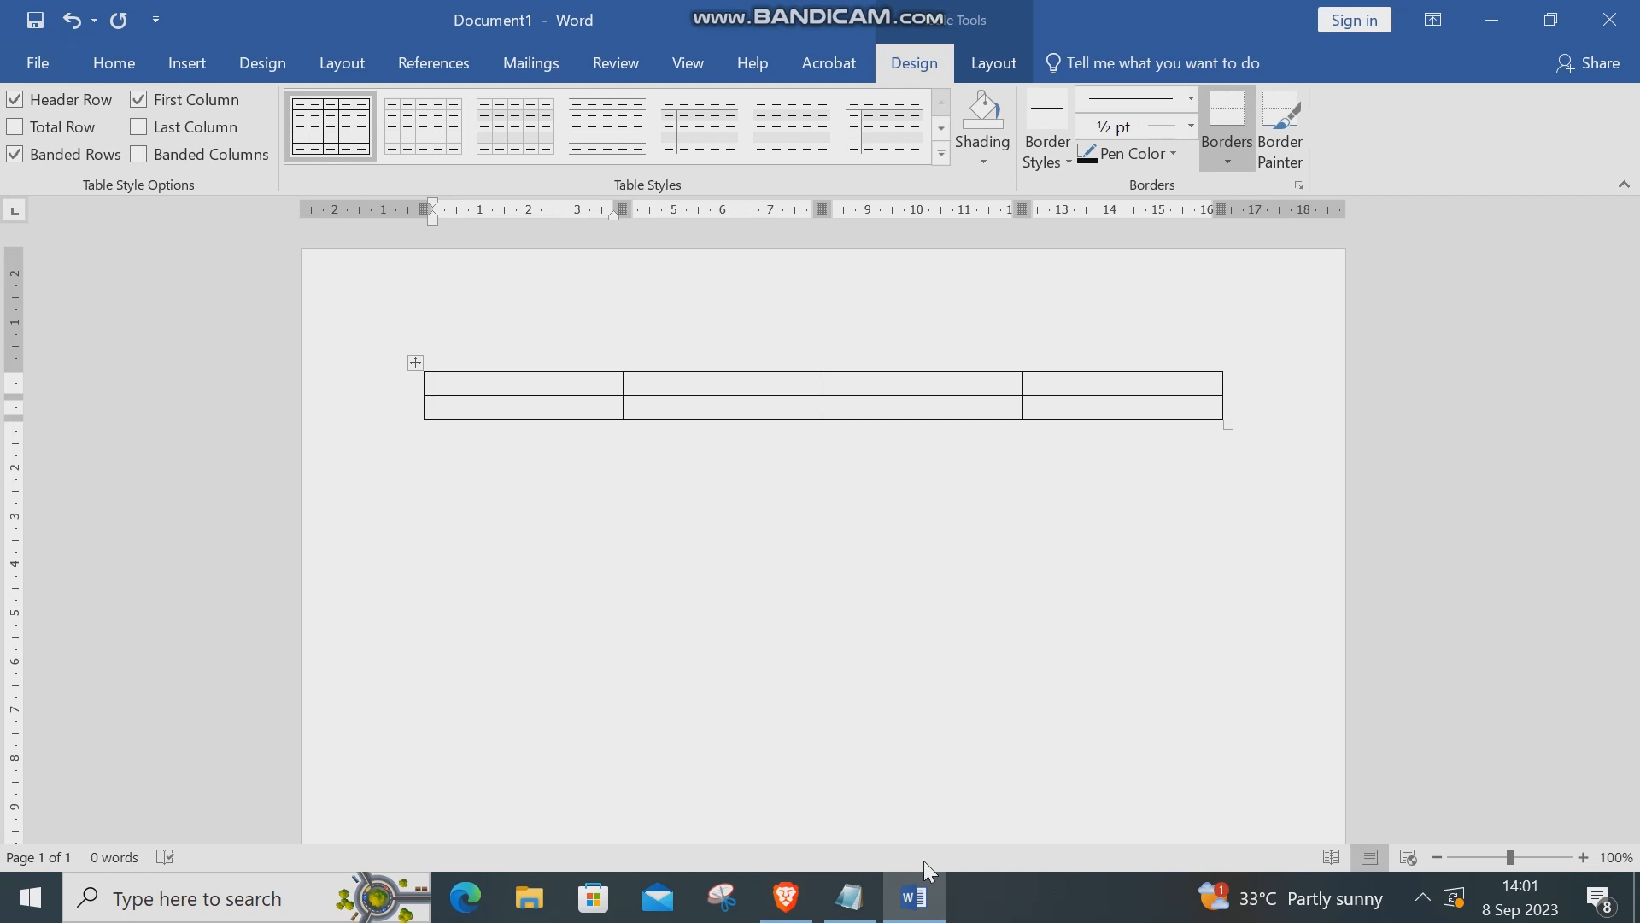
Type the first header row: NAME, PARTICULARS and SIGNATURES
left_click(923, 384)
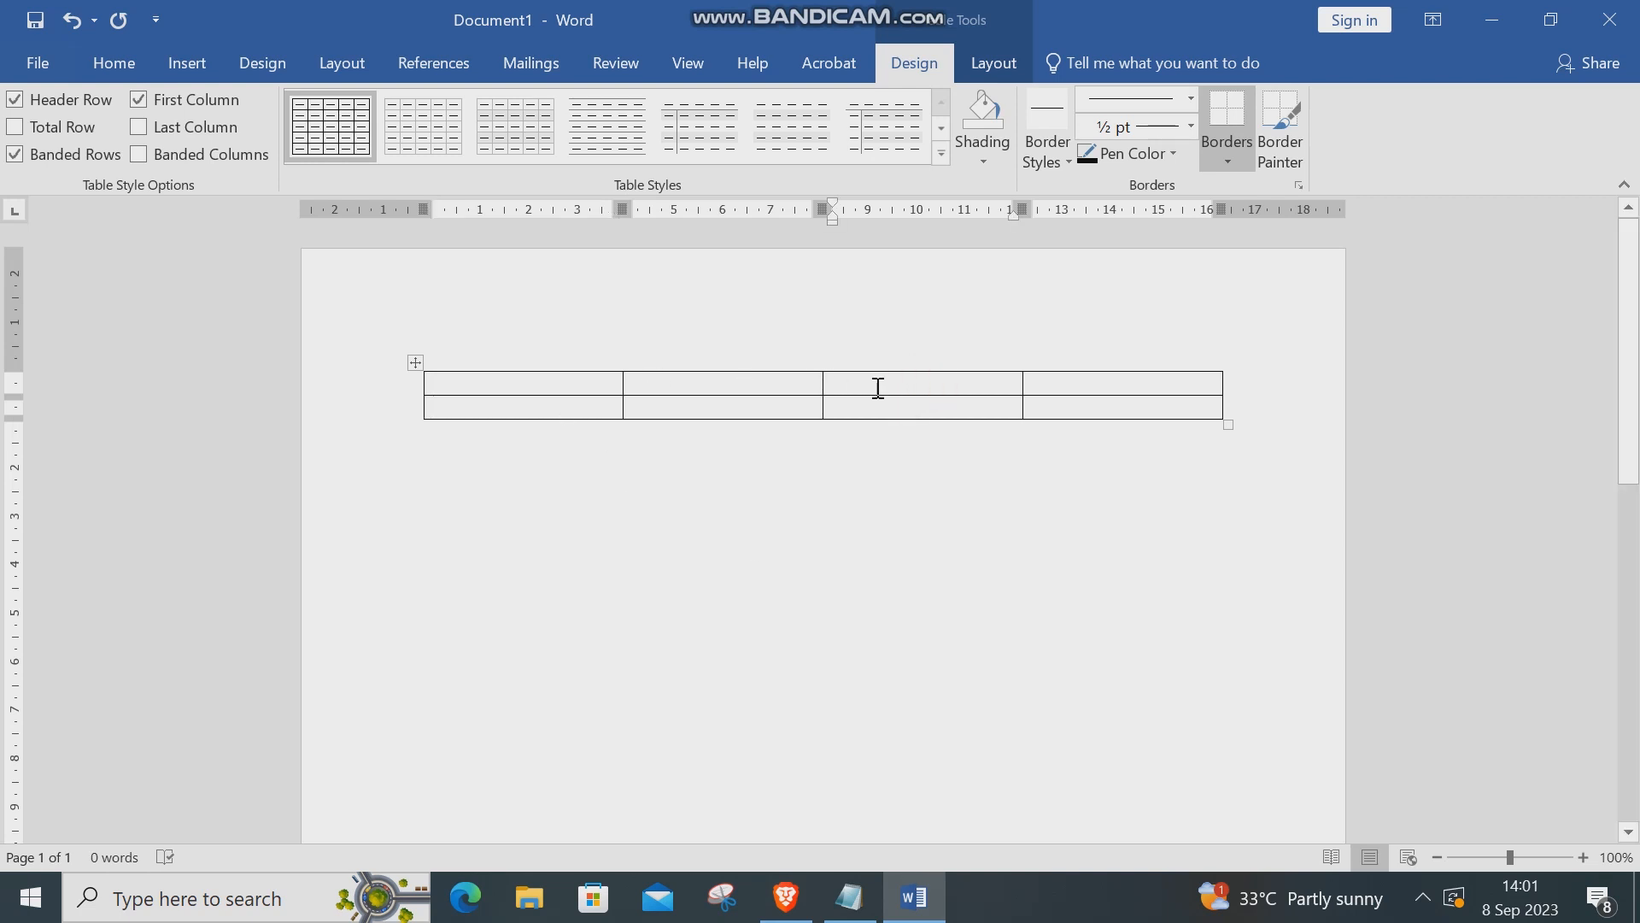
left_click(544, 386)
type("NAME")
left_click(758, 386)
type("G")
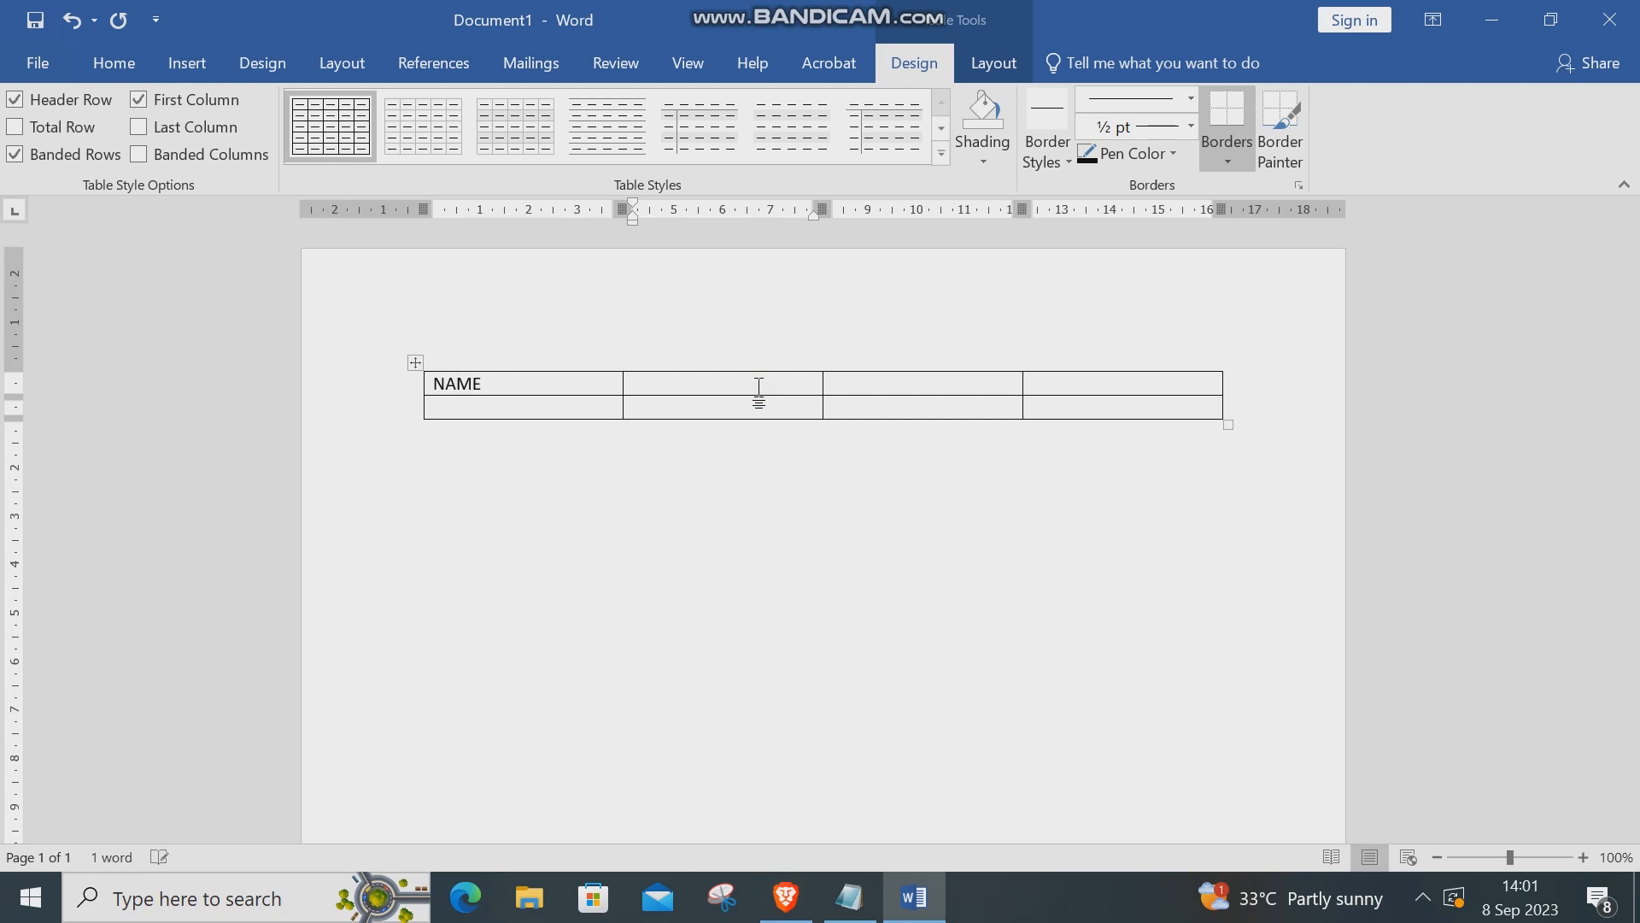
type("ARTICULARS")
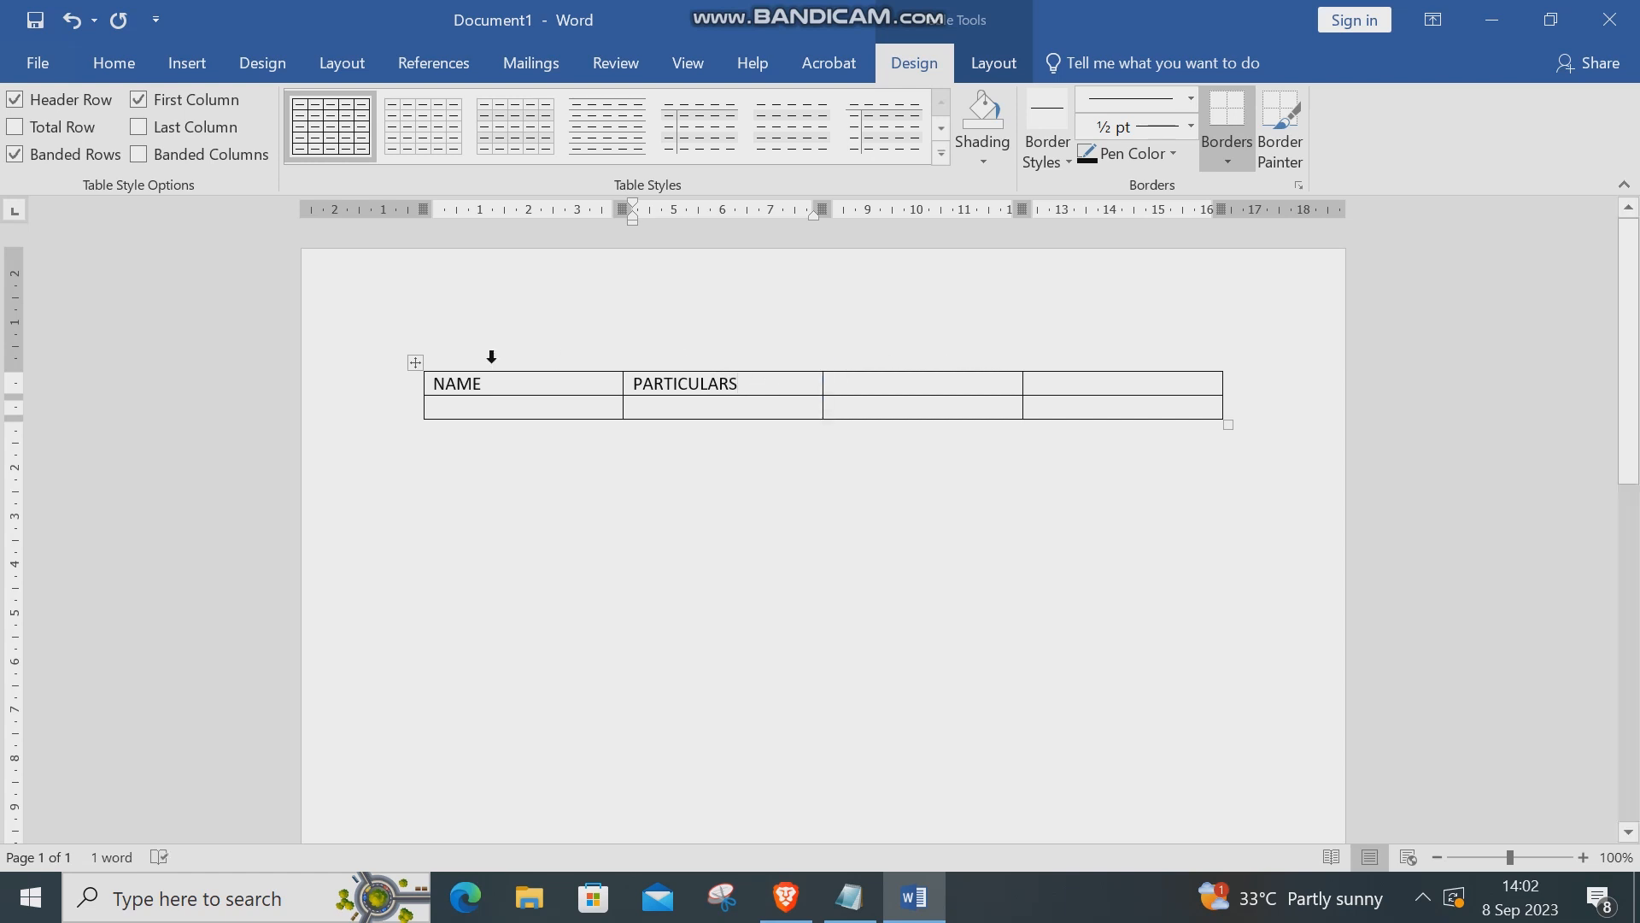
left_click(911, 390)
type("SIN")
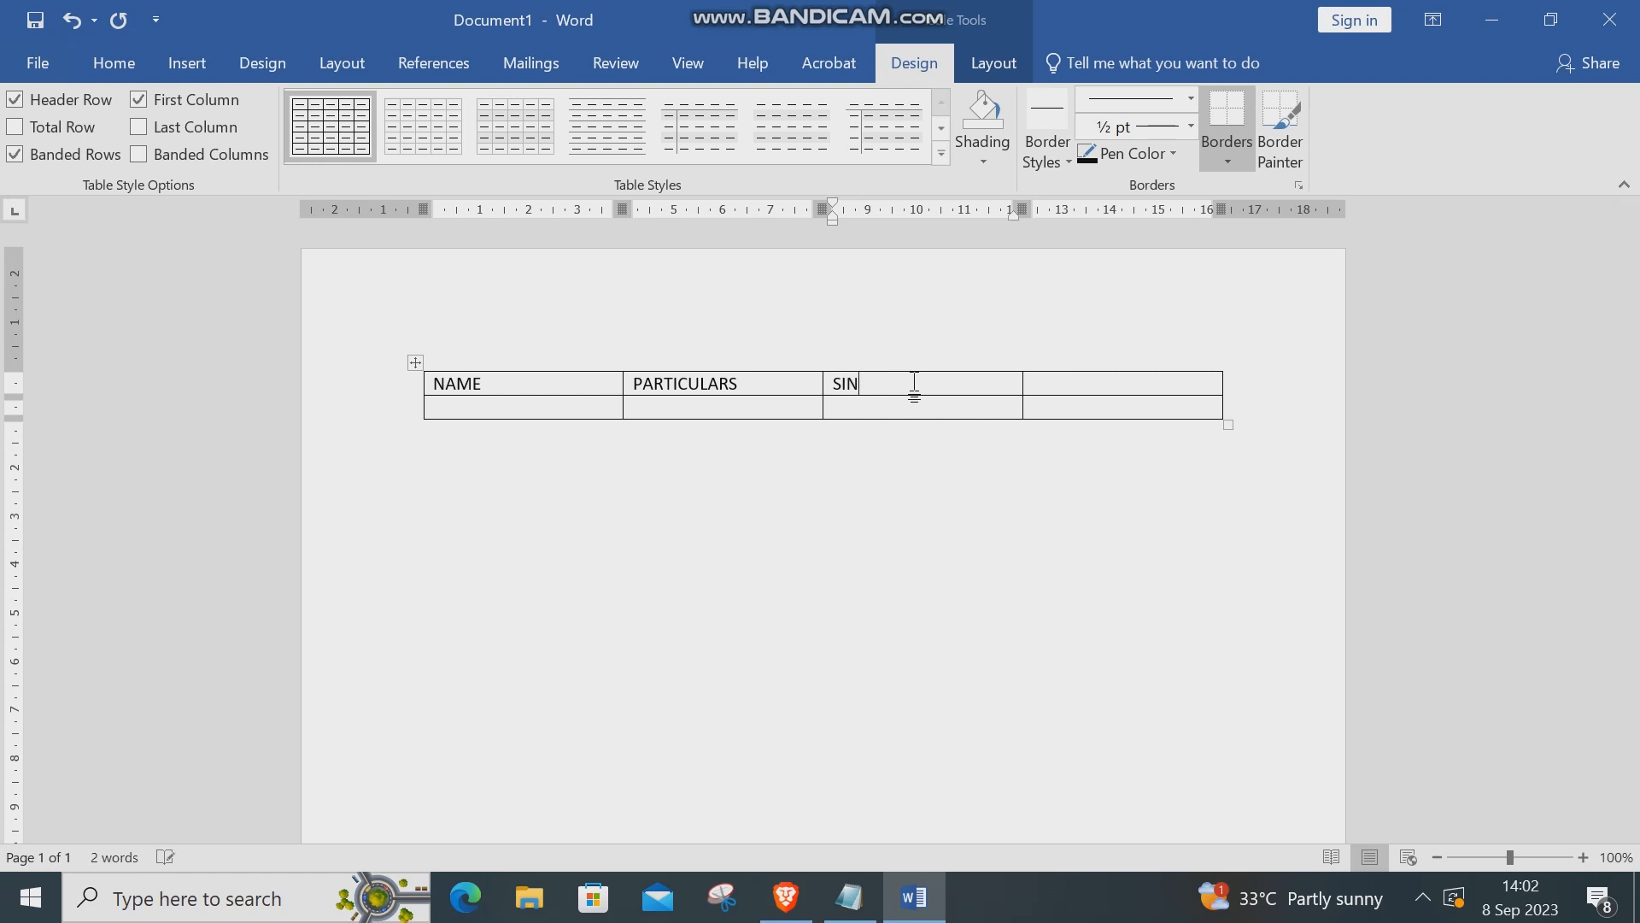
type("AATURES")
Enter BORROW and RETURN in the last two cells of the second row
left_click(940, 403)
type("BARROW")
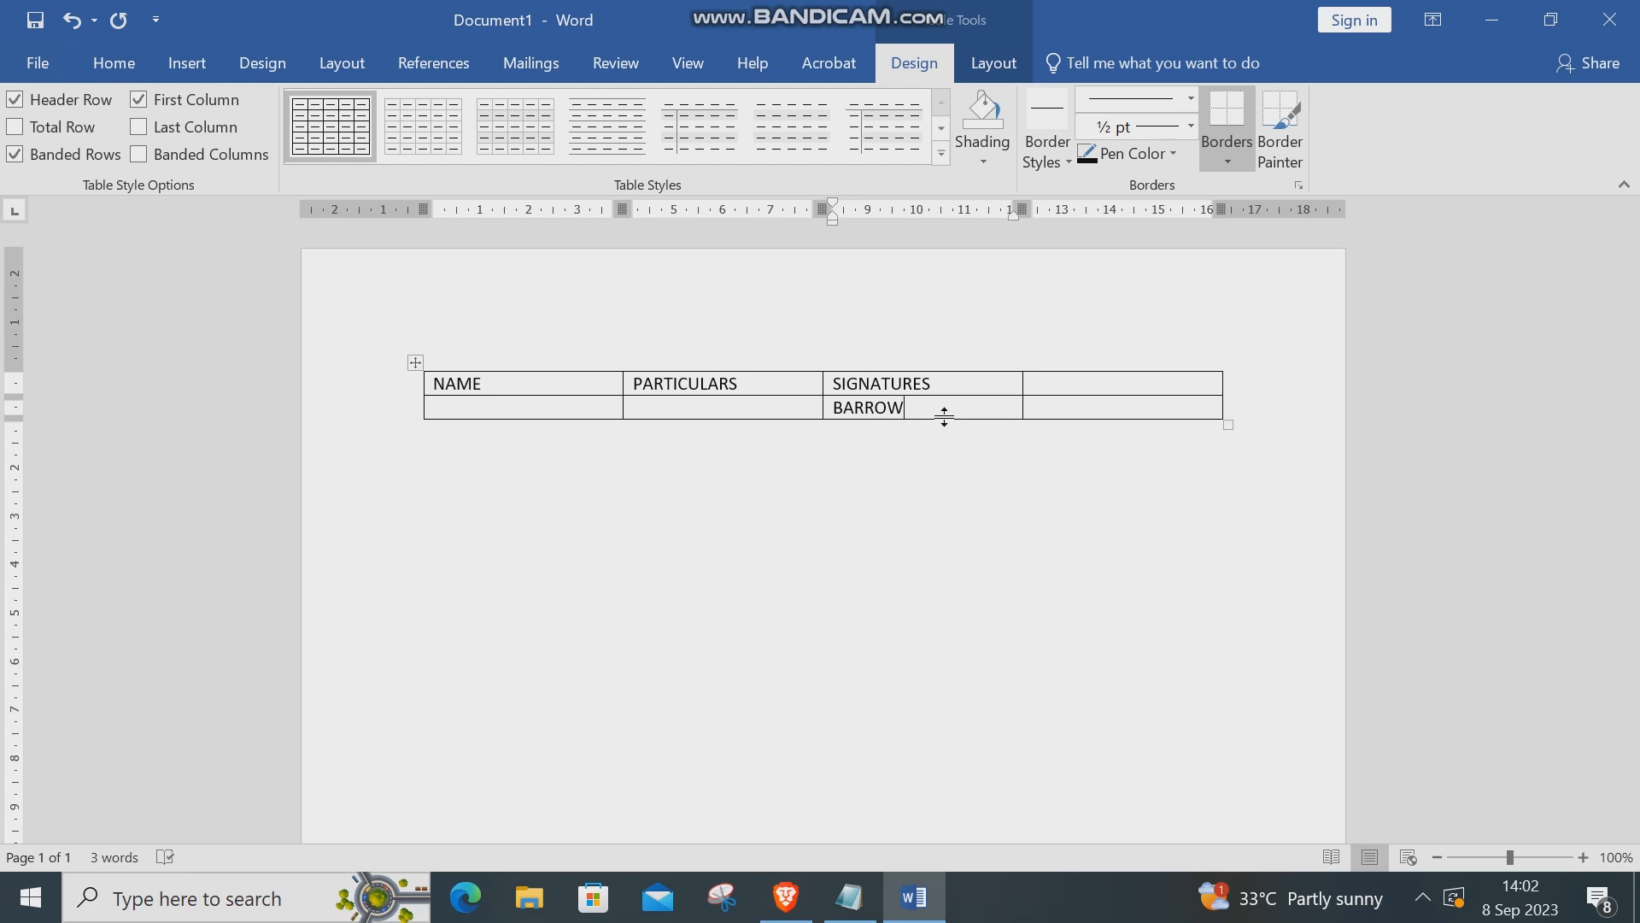
key("Delete")
type("O")
left_click(1049, 407)
type("RETURN")
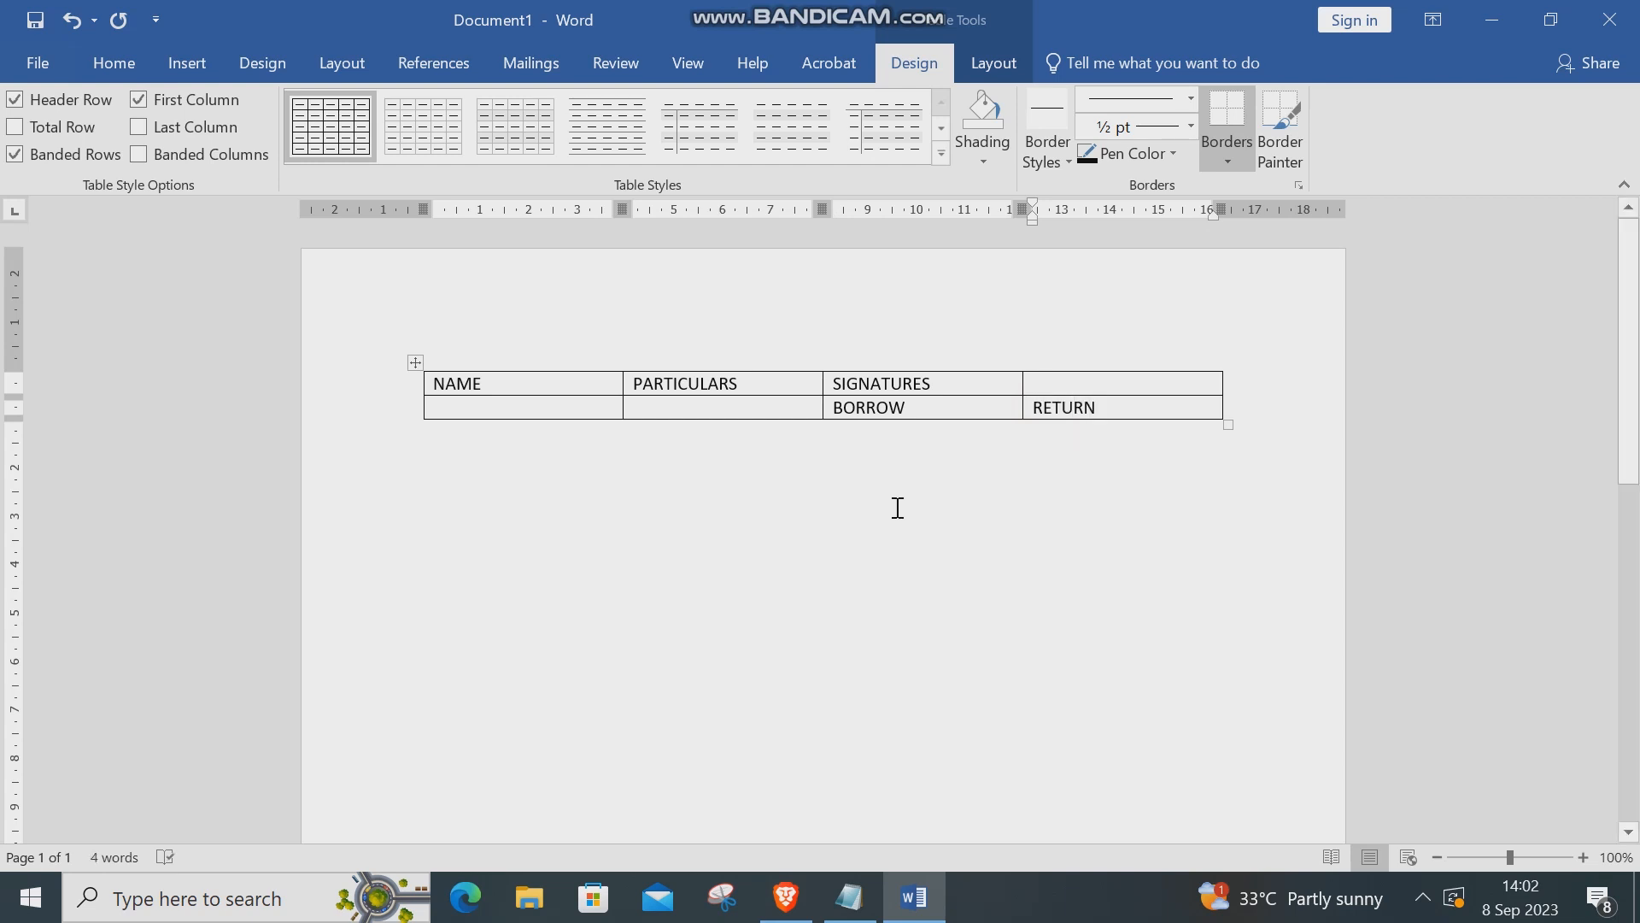
left_click(850, 508)
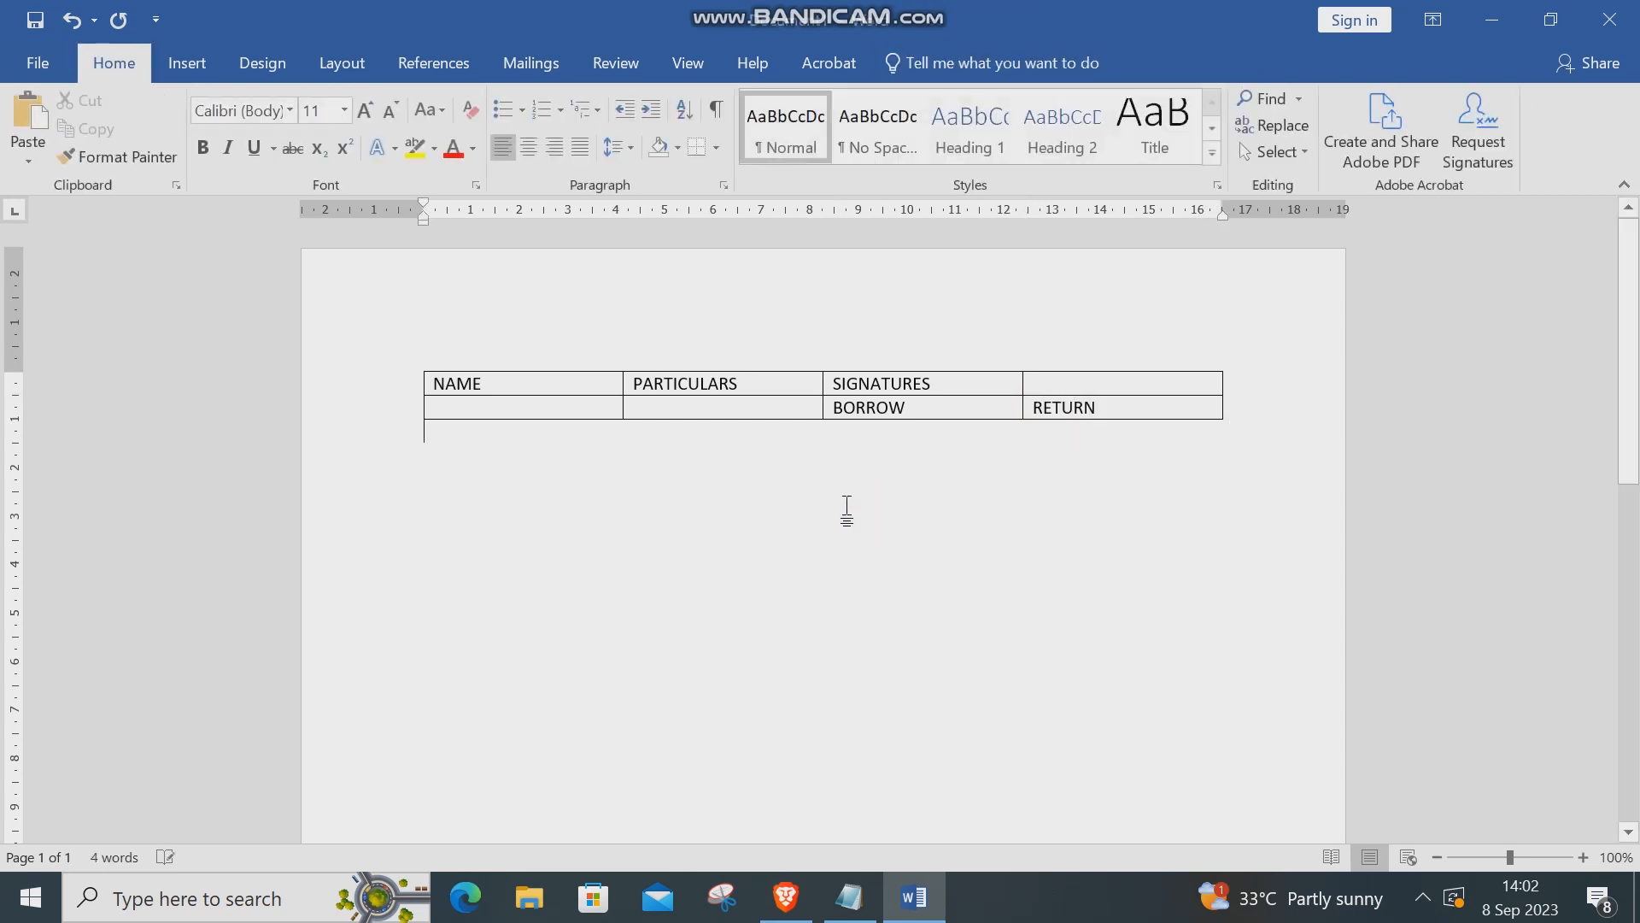
left_click(945, 384)
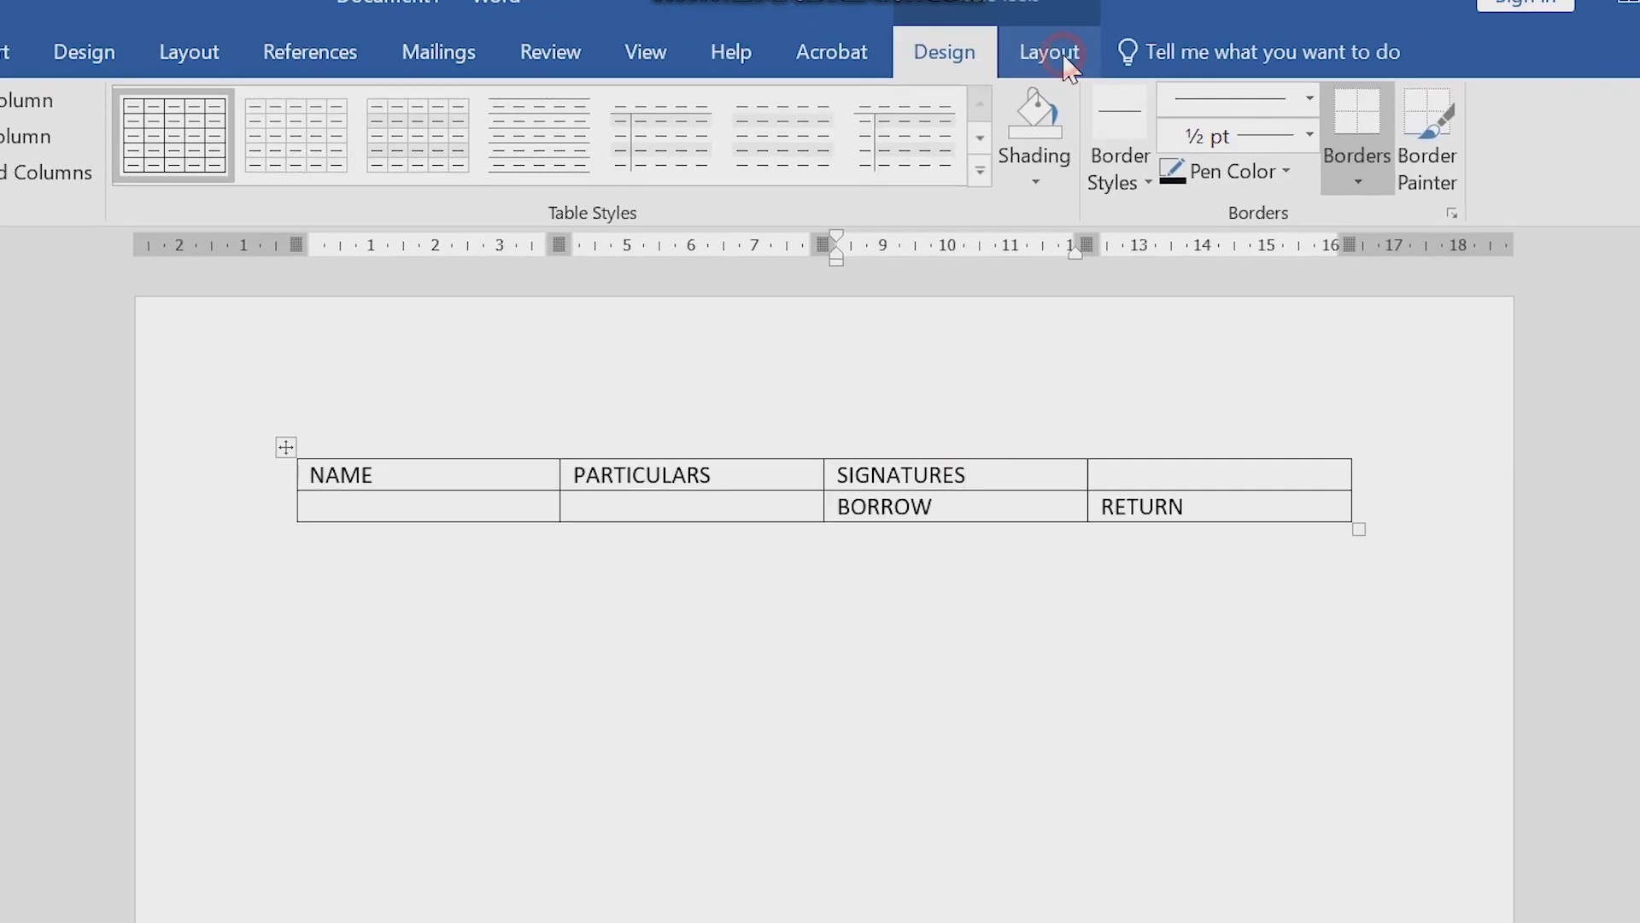
With the Eraser, merge SIGNATURES across the BORROW and RETURN columns
left_click(1065, 61)
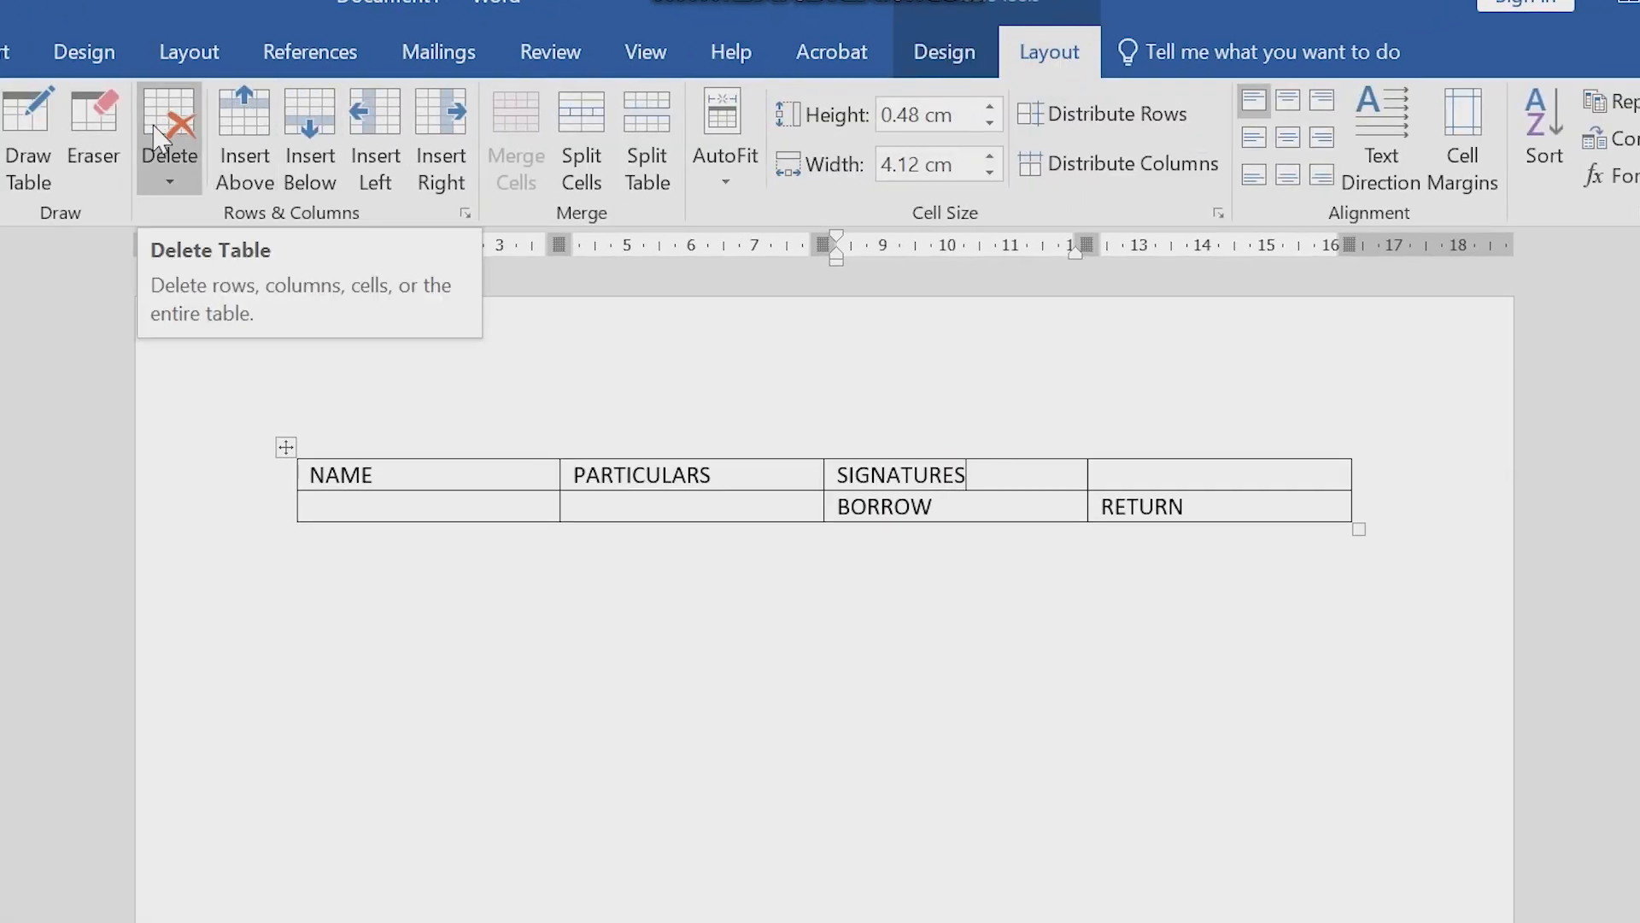
left_click(94, 137)
mouse_move(1194, 293)
left_mouse_down()
mouse_move(1193, 319)
mouse_move(1217, 324)
mouse_move(1197, 316)
mouse_move(1219, 307)
mouse_move(1216, 322)
left_mouse_up()
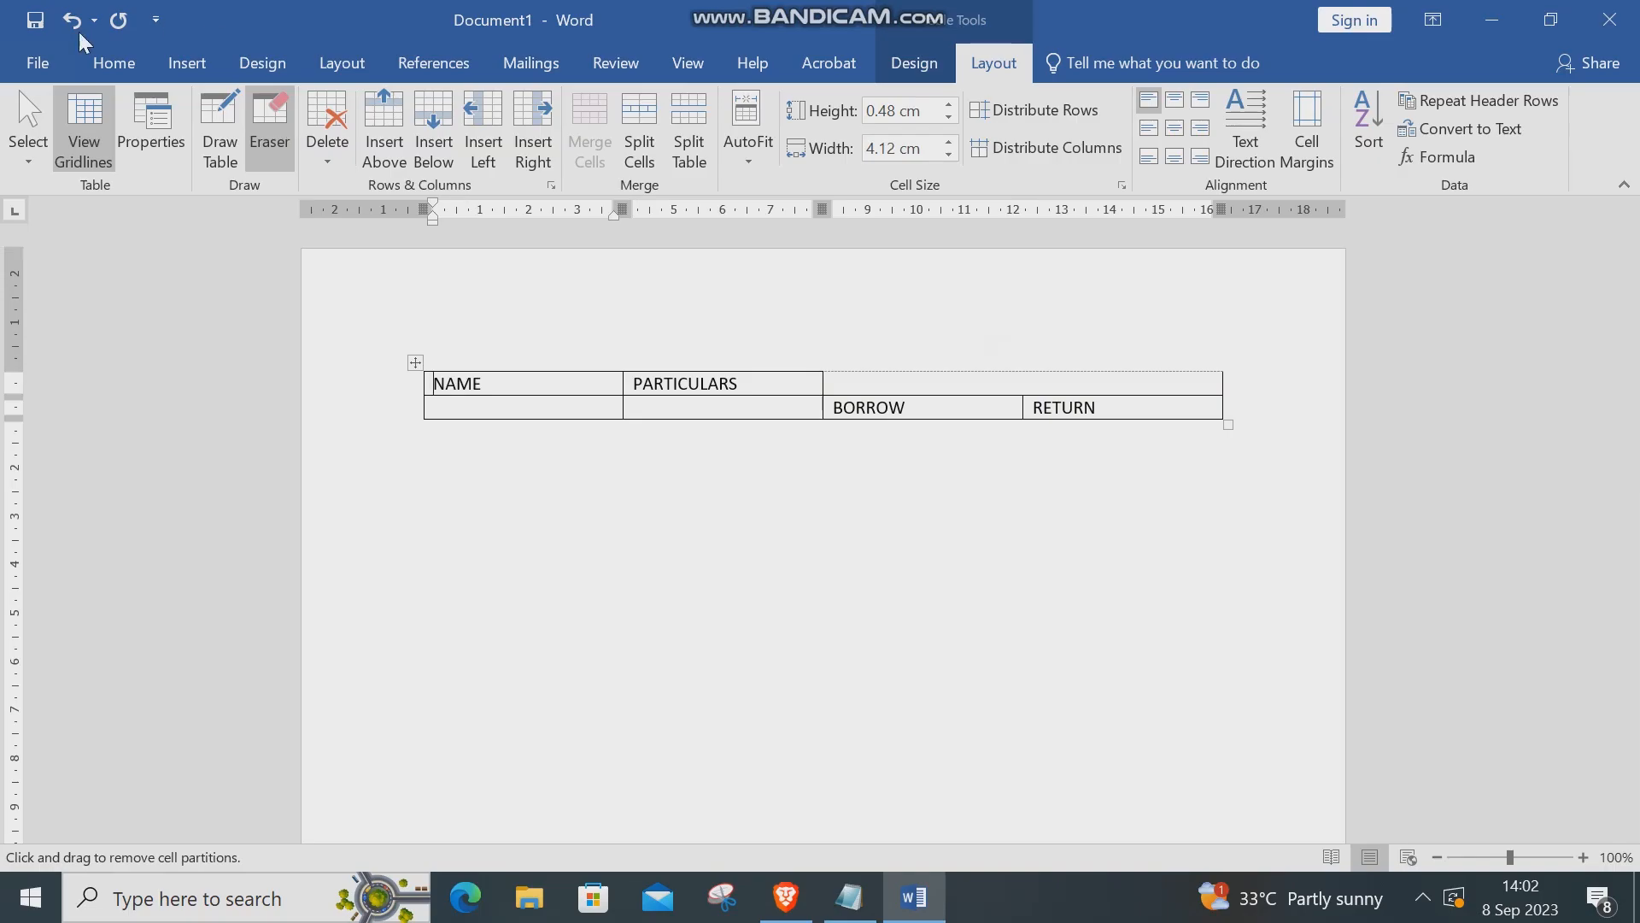
left_click(67, 20)
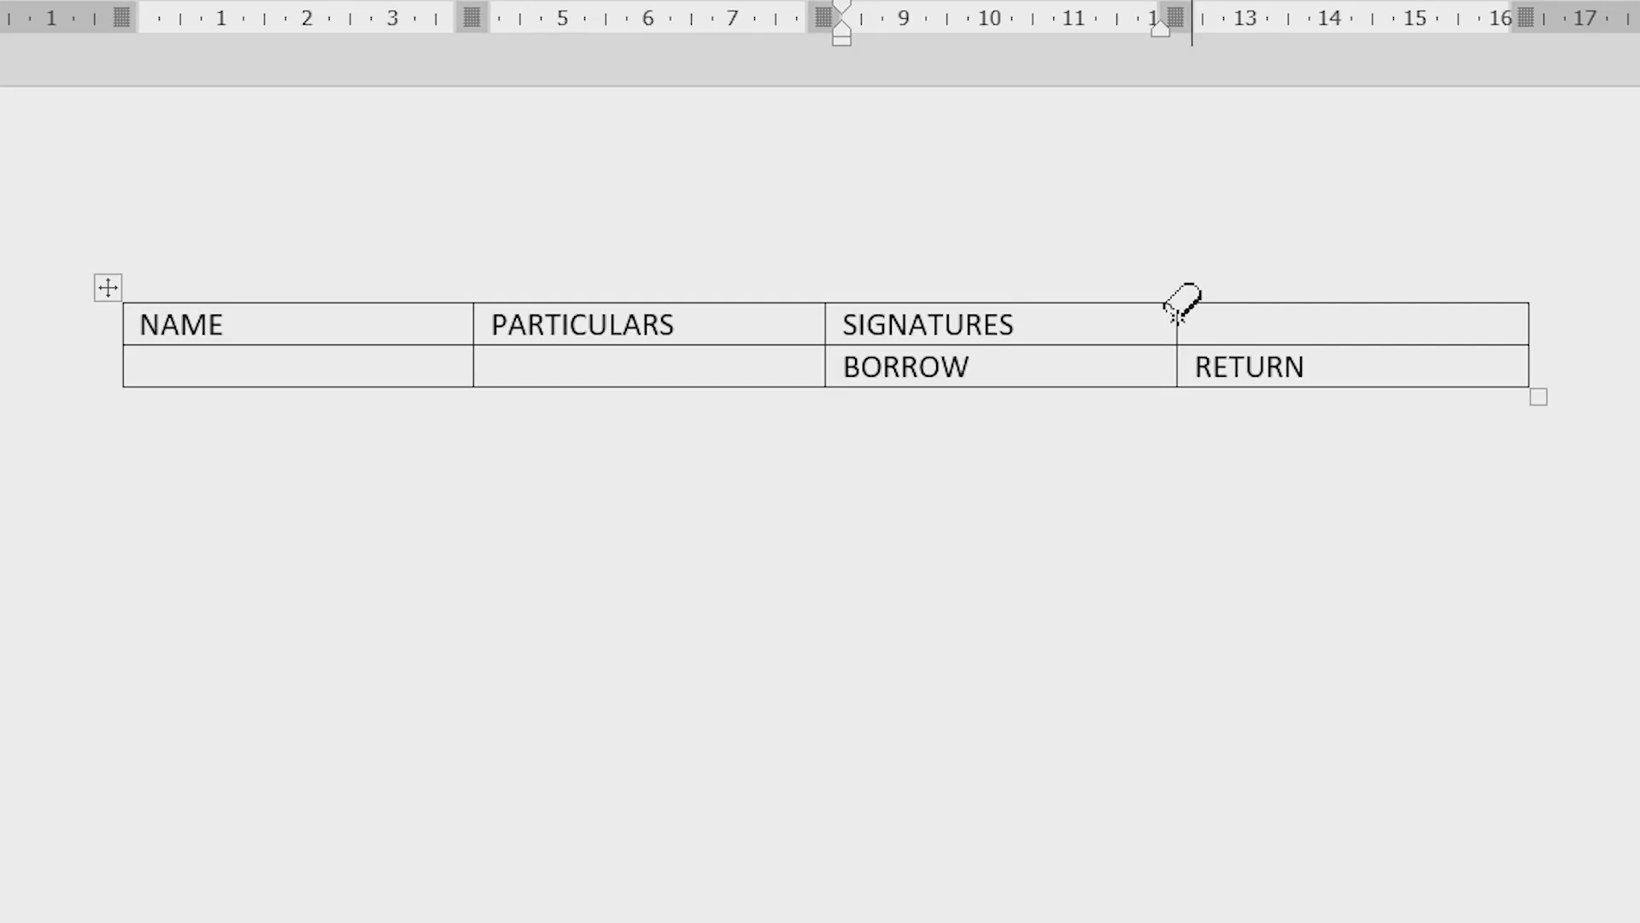
left_click_drag(1023, 375, 1020, 377)
left_click_drag(1175, 323, 1190, 322)
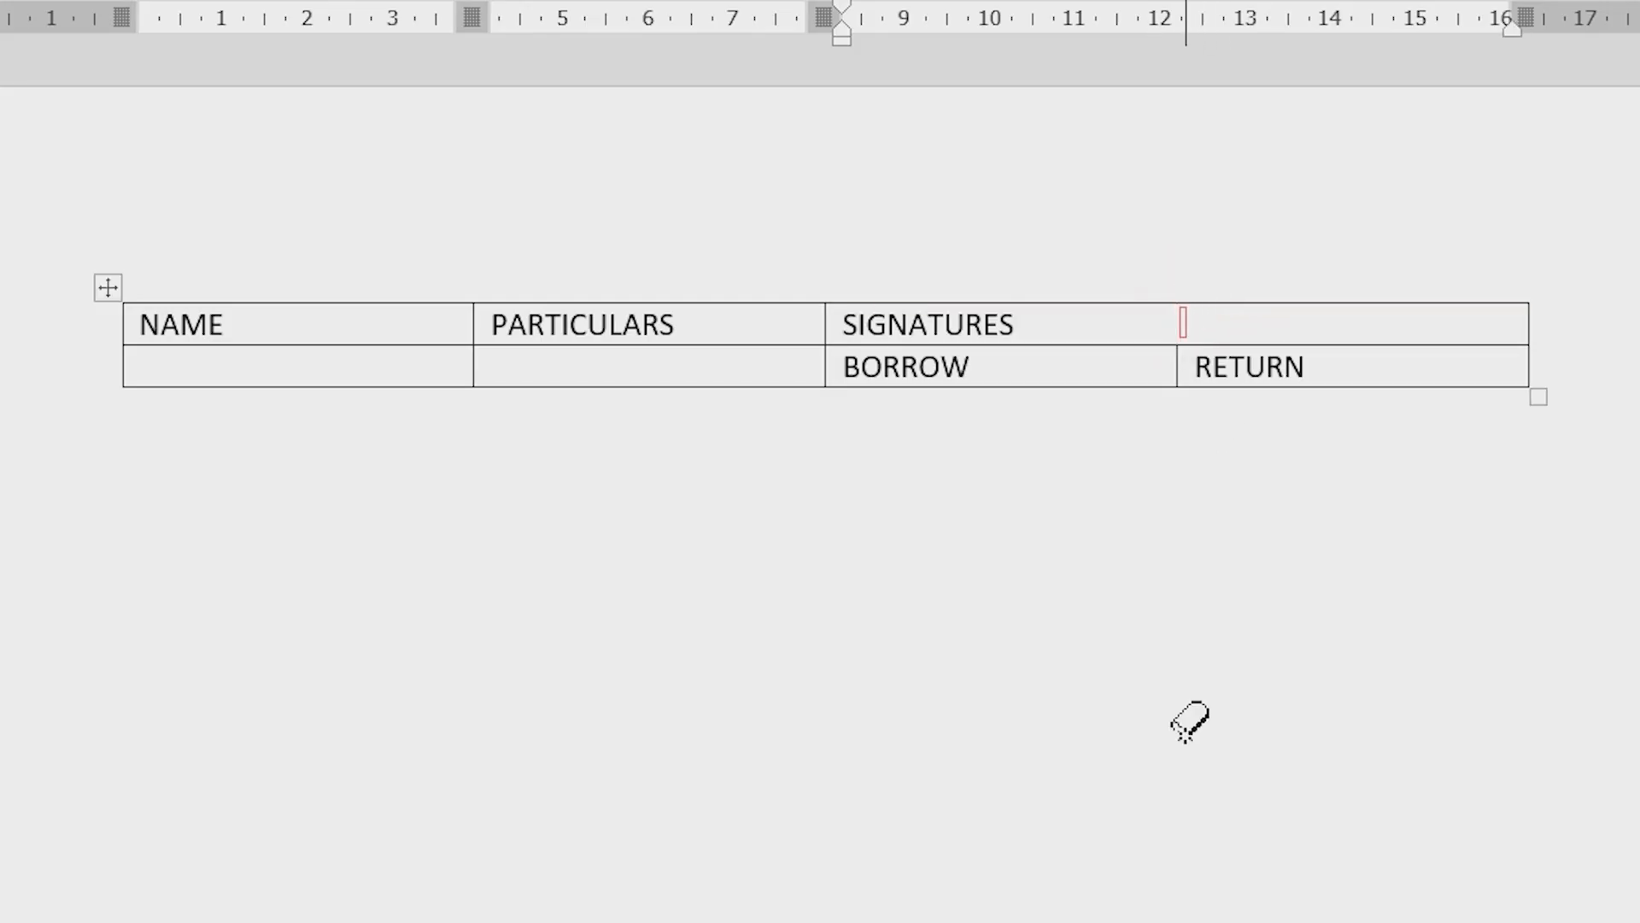
Erase the borders under NAME and PARTICULARS so each spans both header rows
left_click_drag(185, 343, 206, 346)
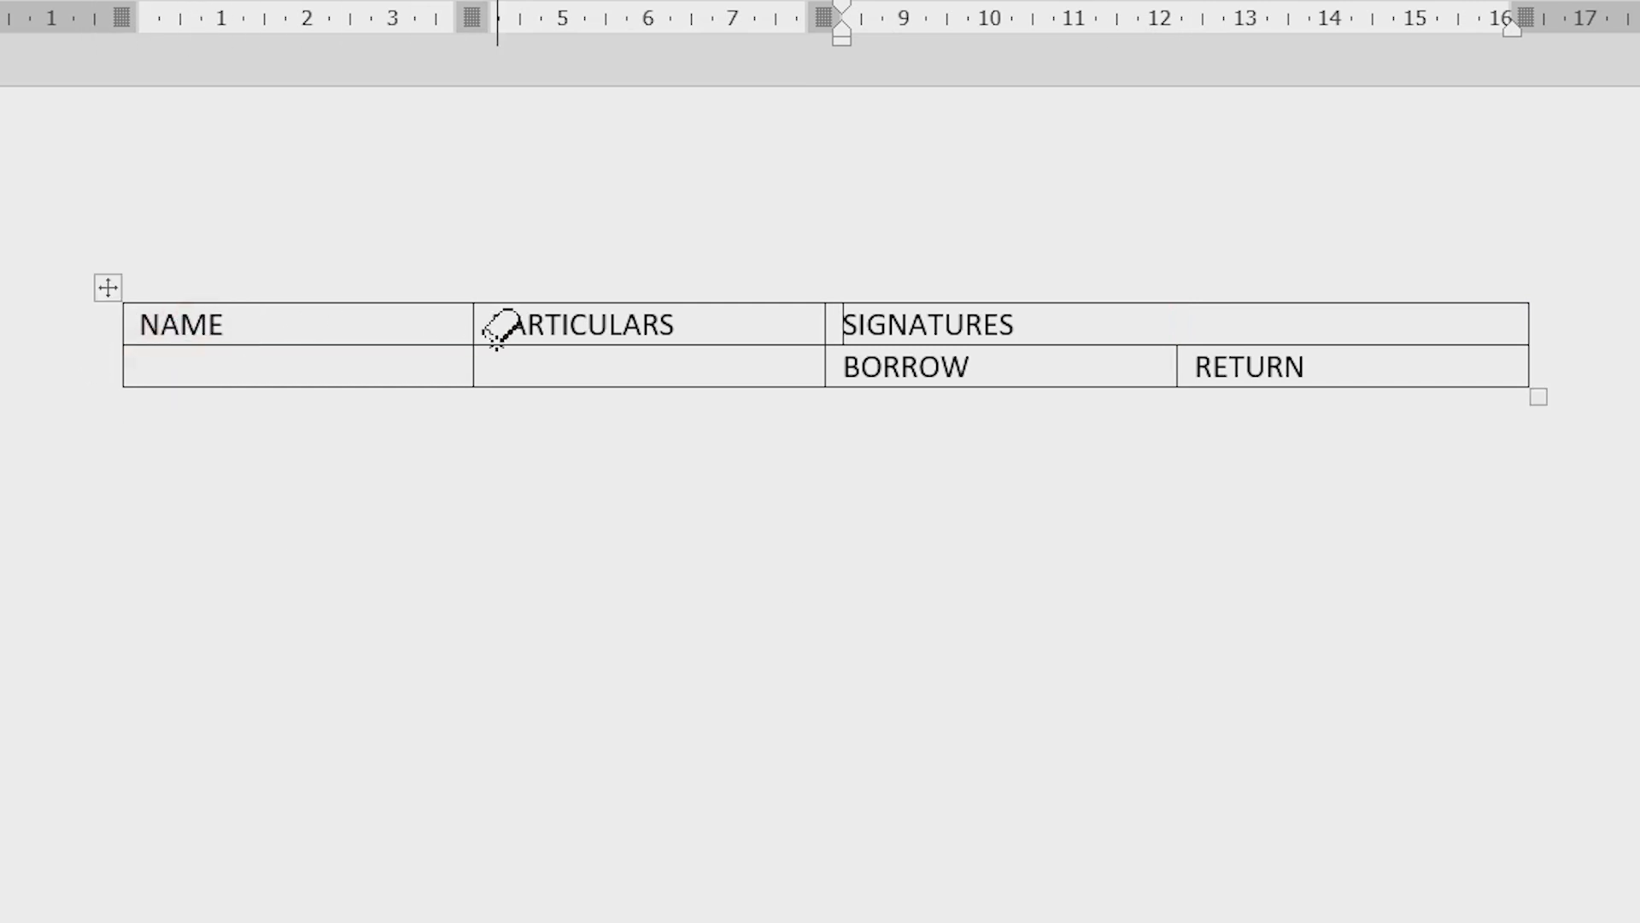
left_click_drag(498, 335, 549, 348)
key("Escape")
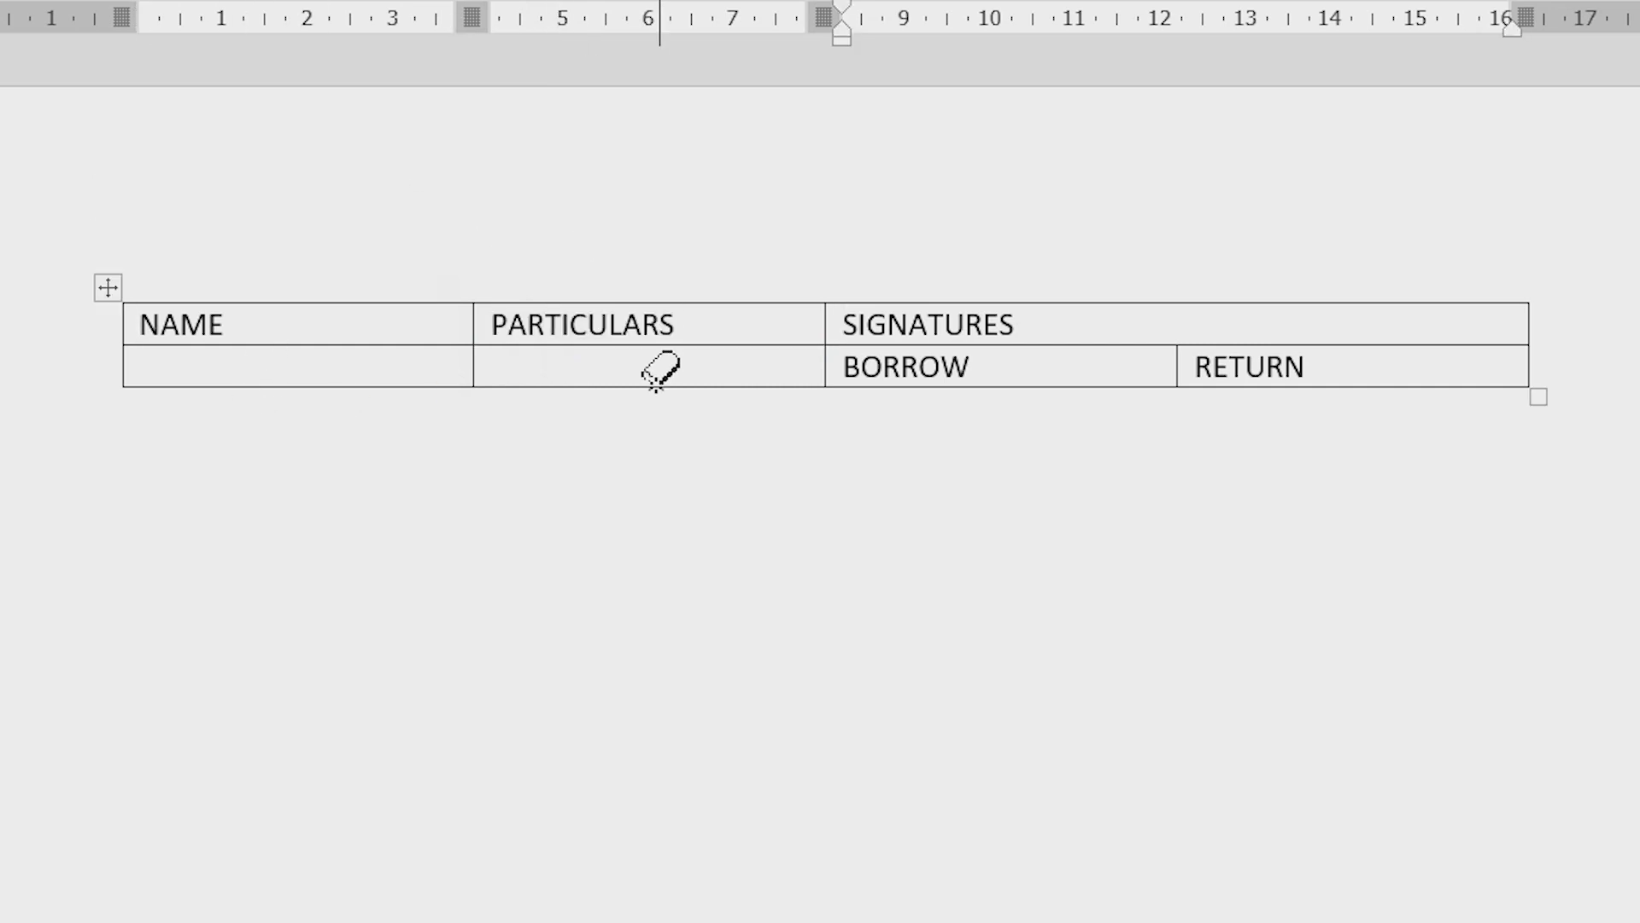
left_click_drag(684, 353, 686, 352)
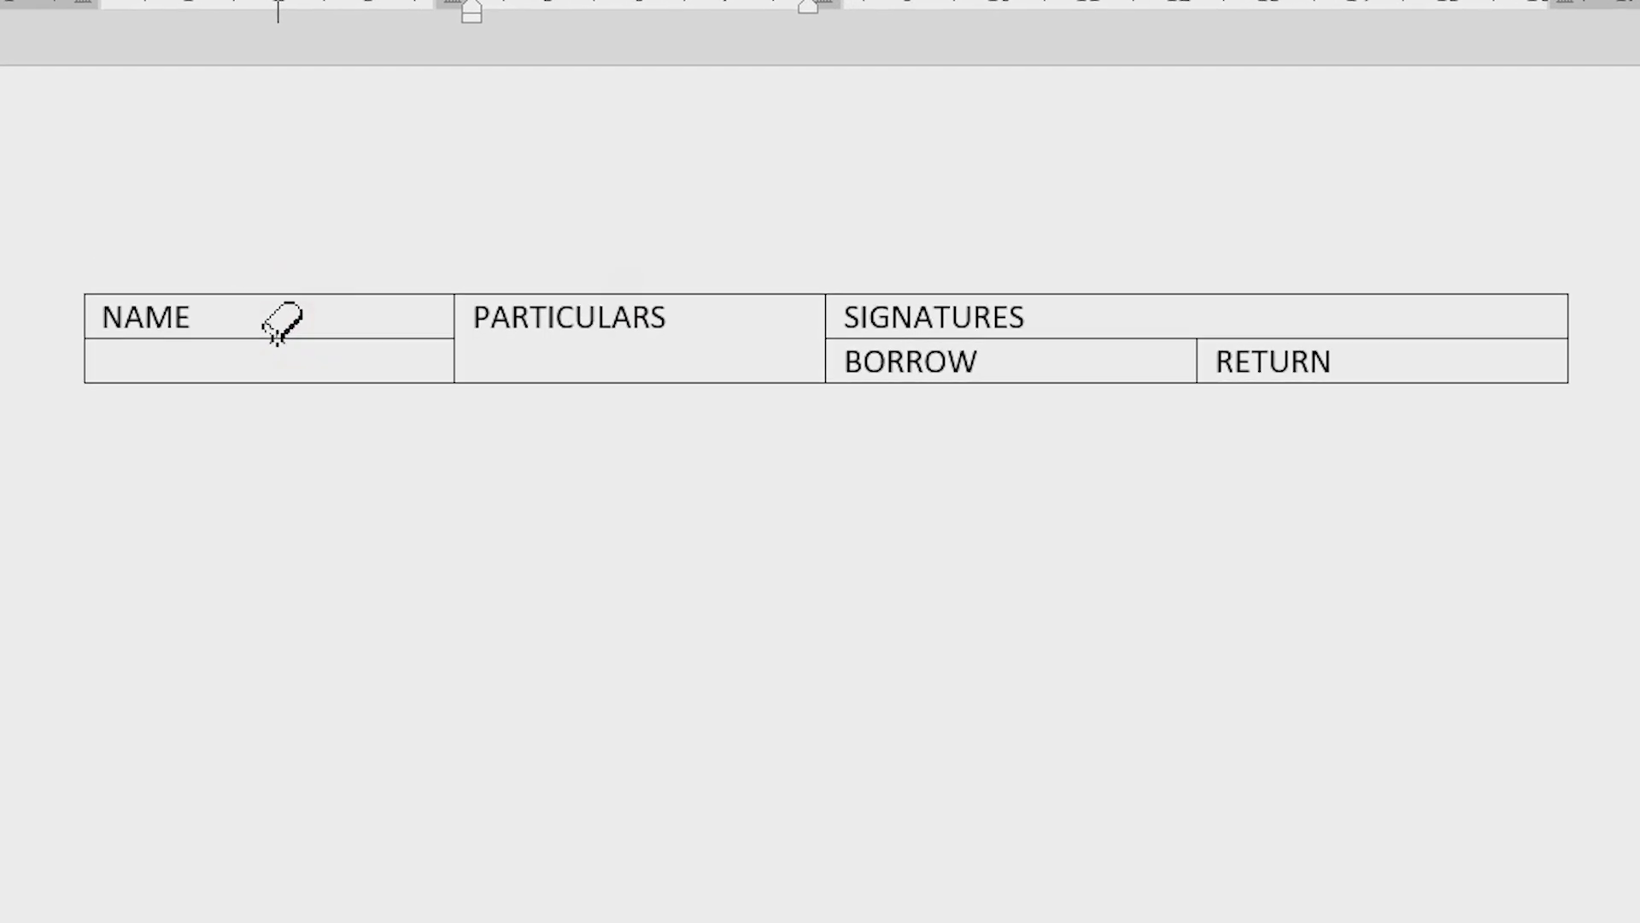
left_click_drag(273, 340, 274, 340)
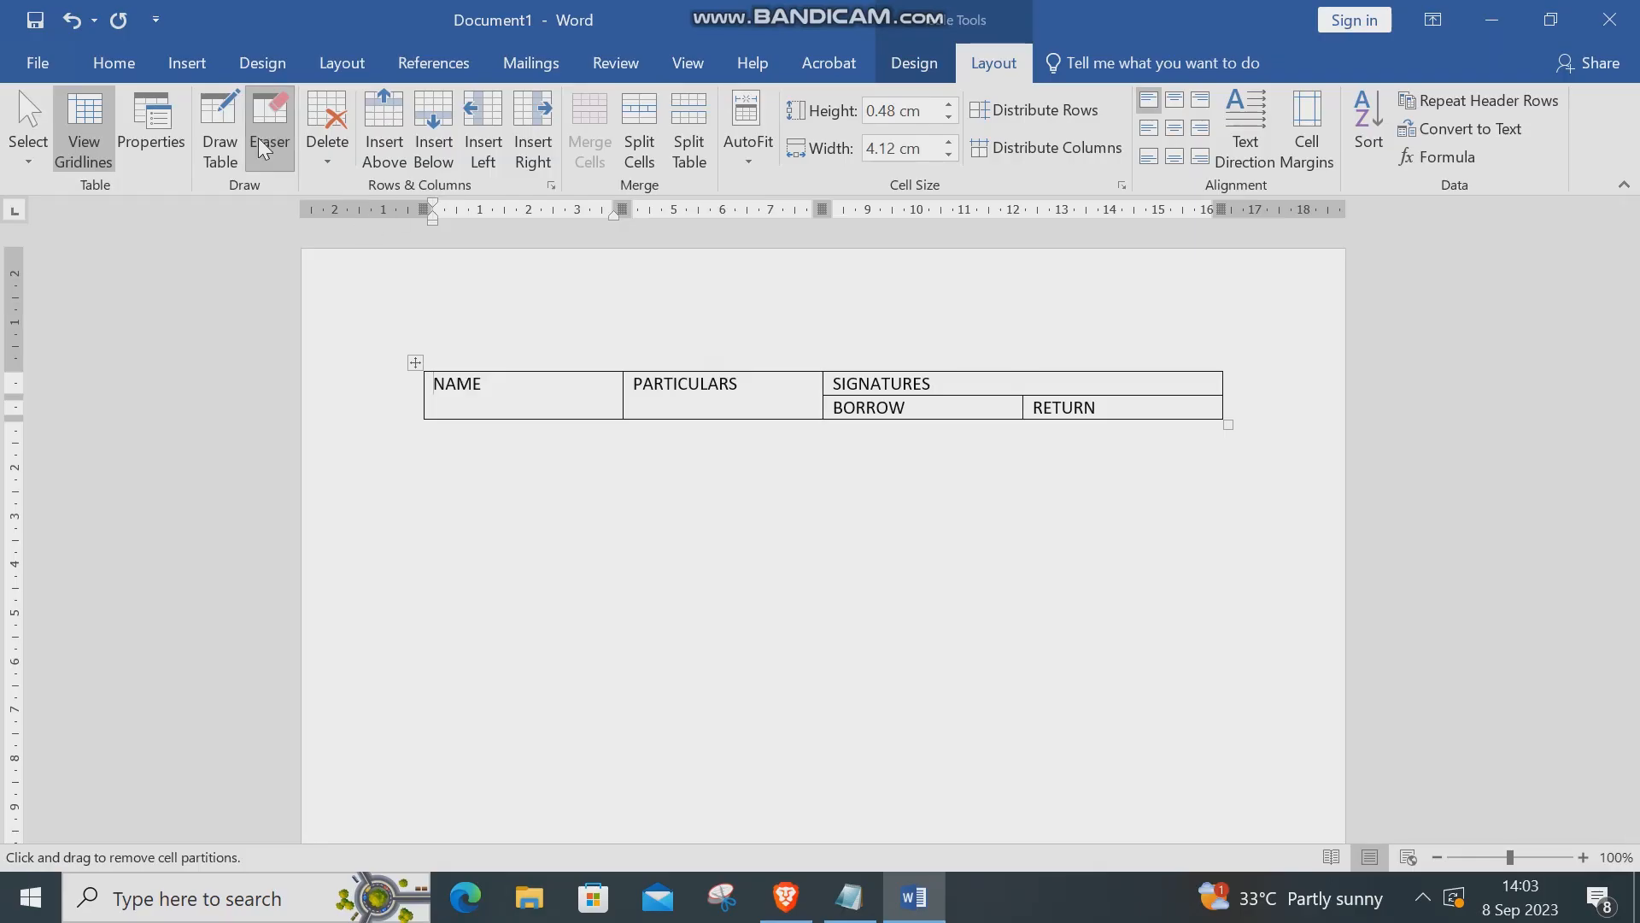
Add two blank rows below the header rows
key("Escape")
left_click(1241, 406)
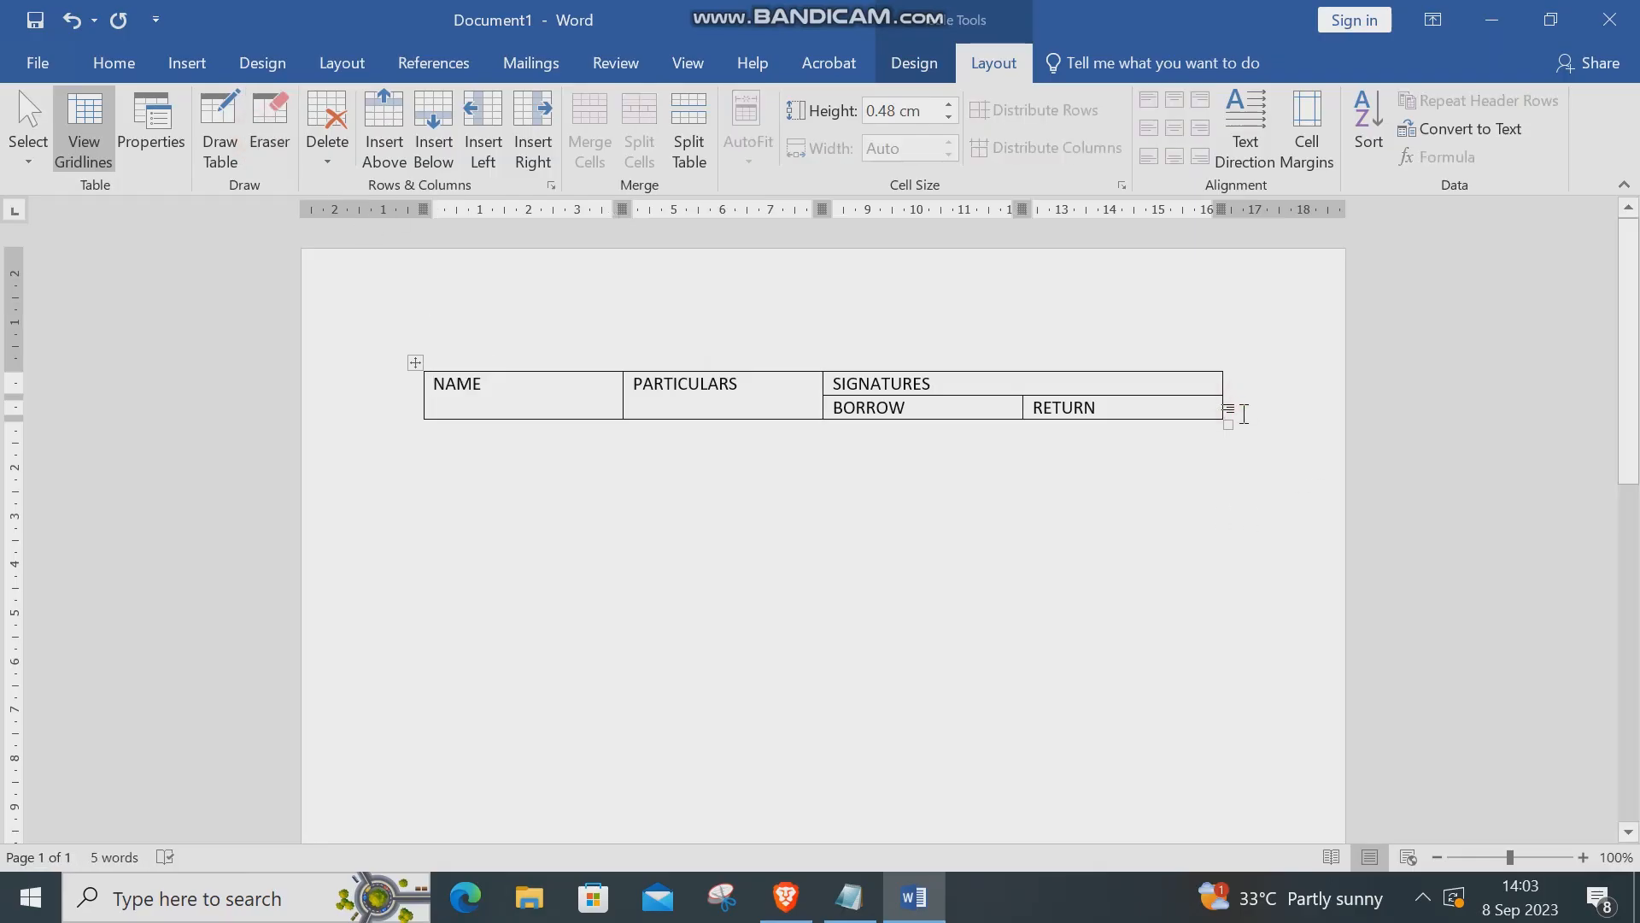
key("Return")
left_click(1244, 433)
key("Return")
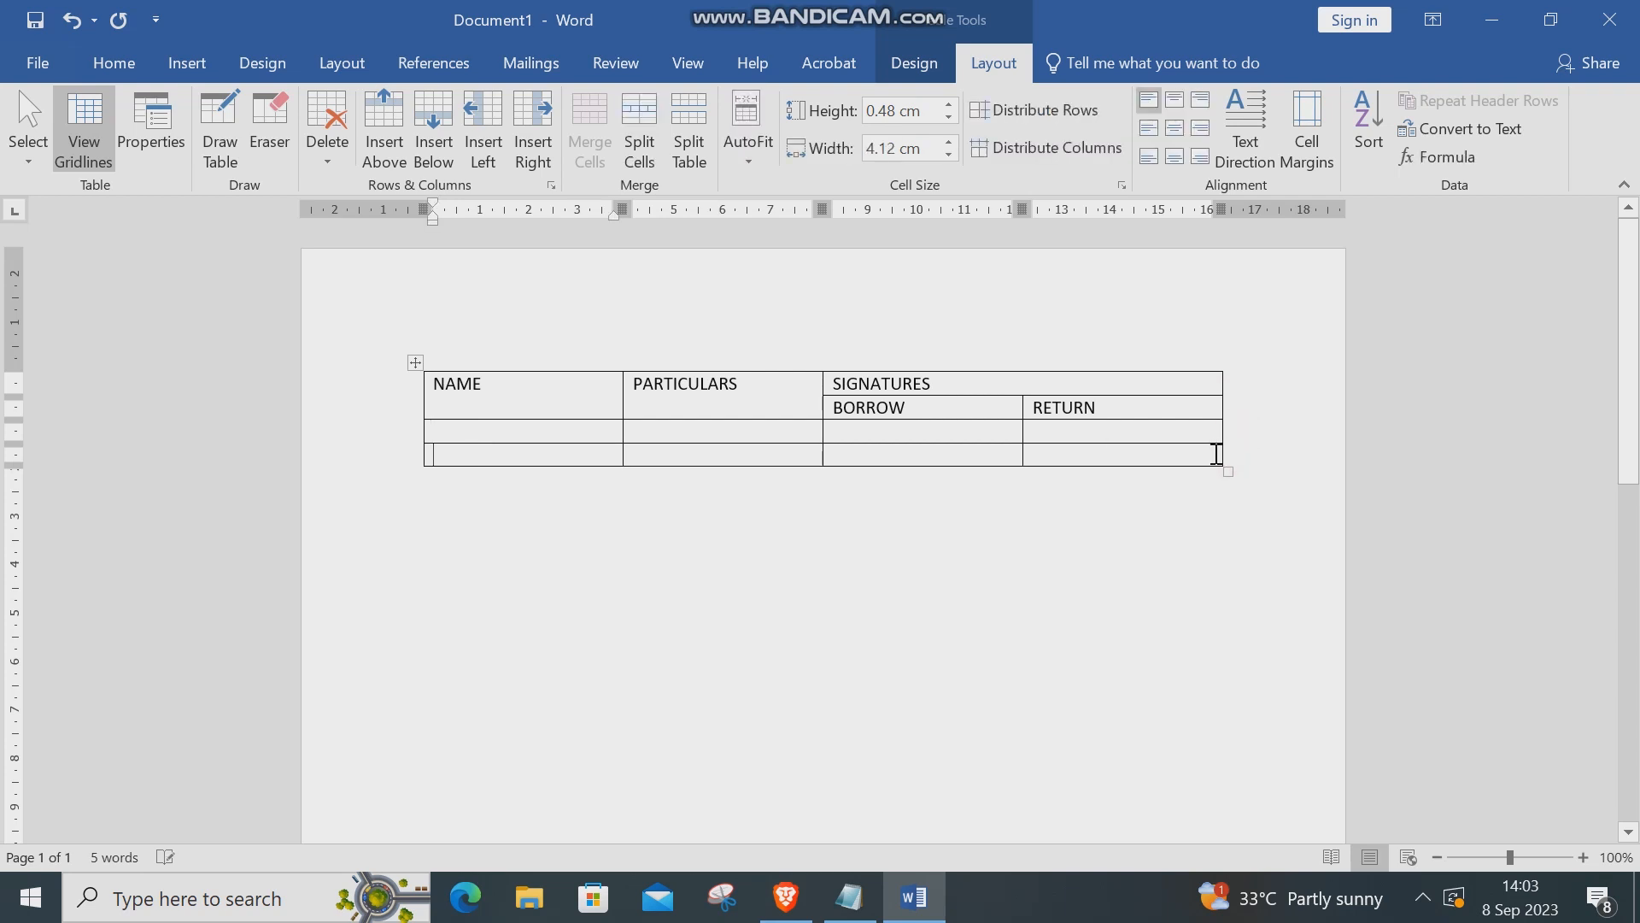
Make the two header rows bold and centred
left_click_drag(1100, 402, 498, 395)
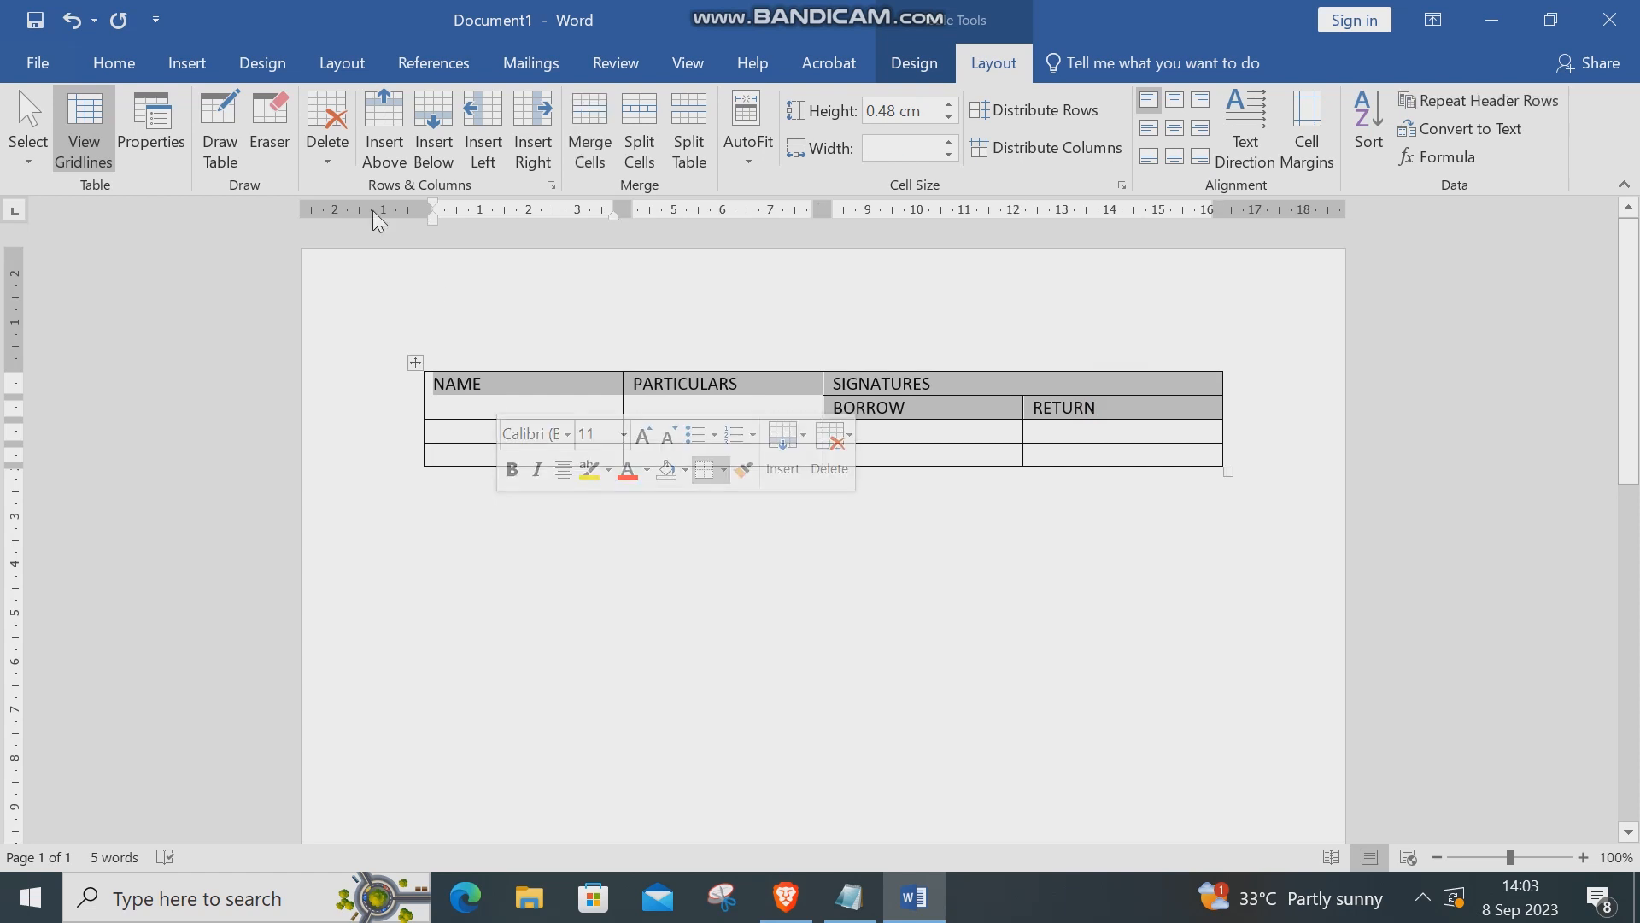
left_click(114, 62)
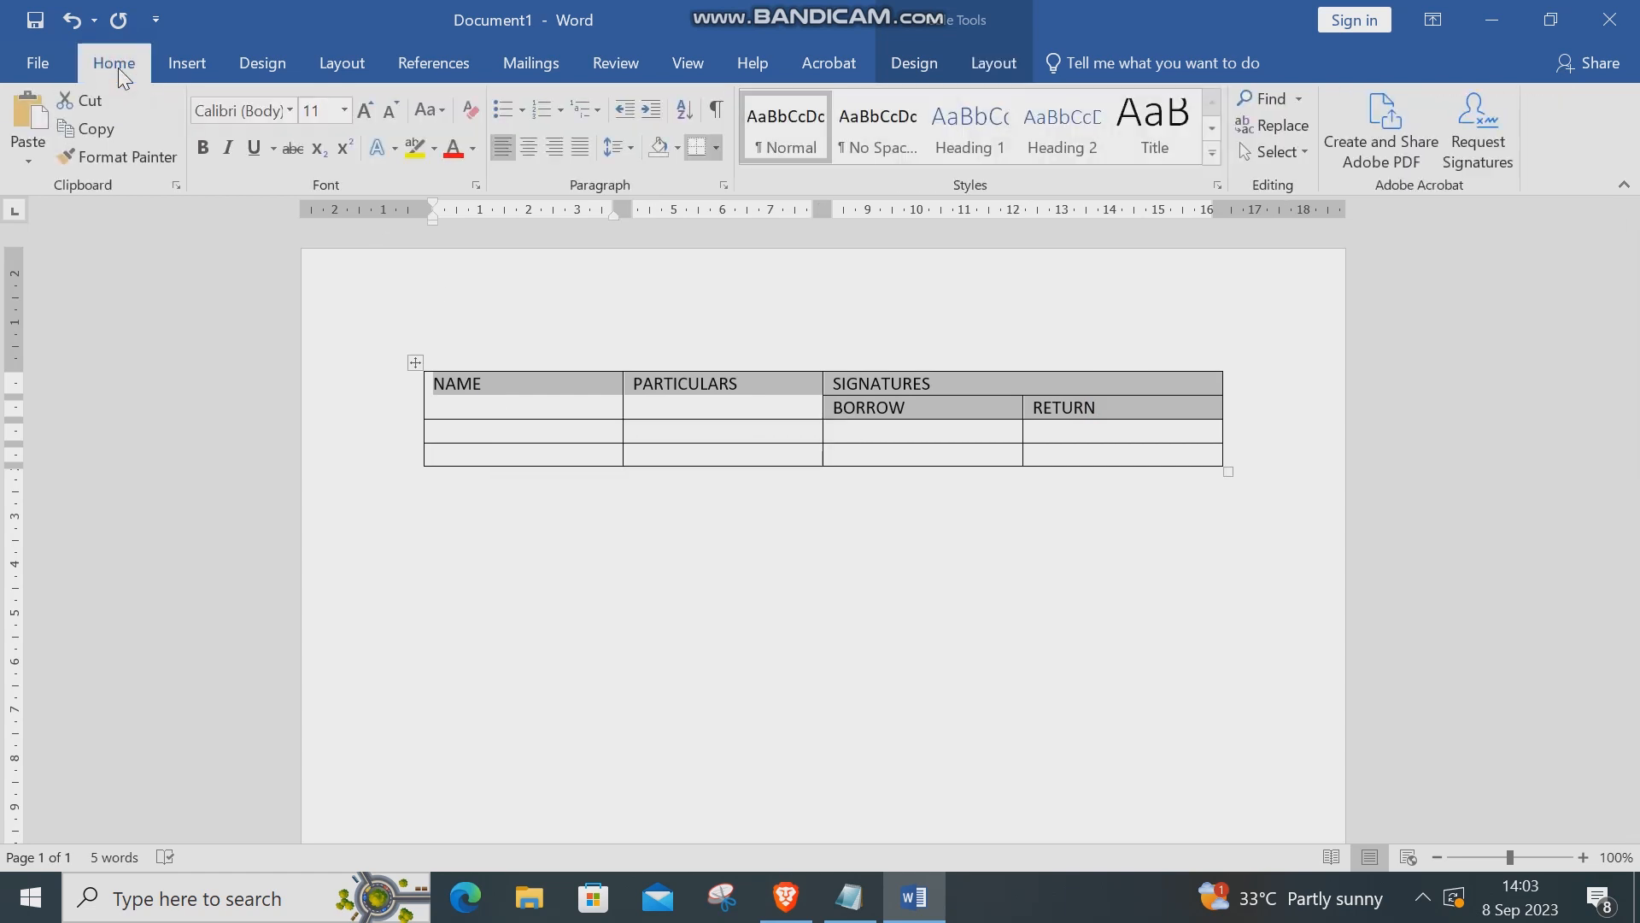
left_click(528, 148)
left_click(202, 148)
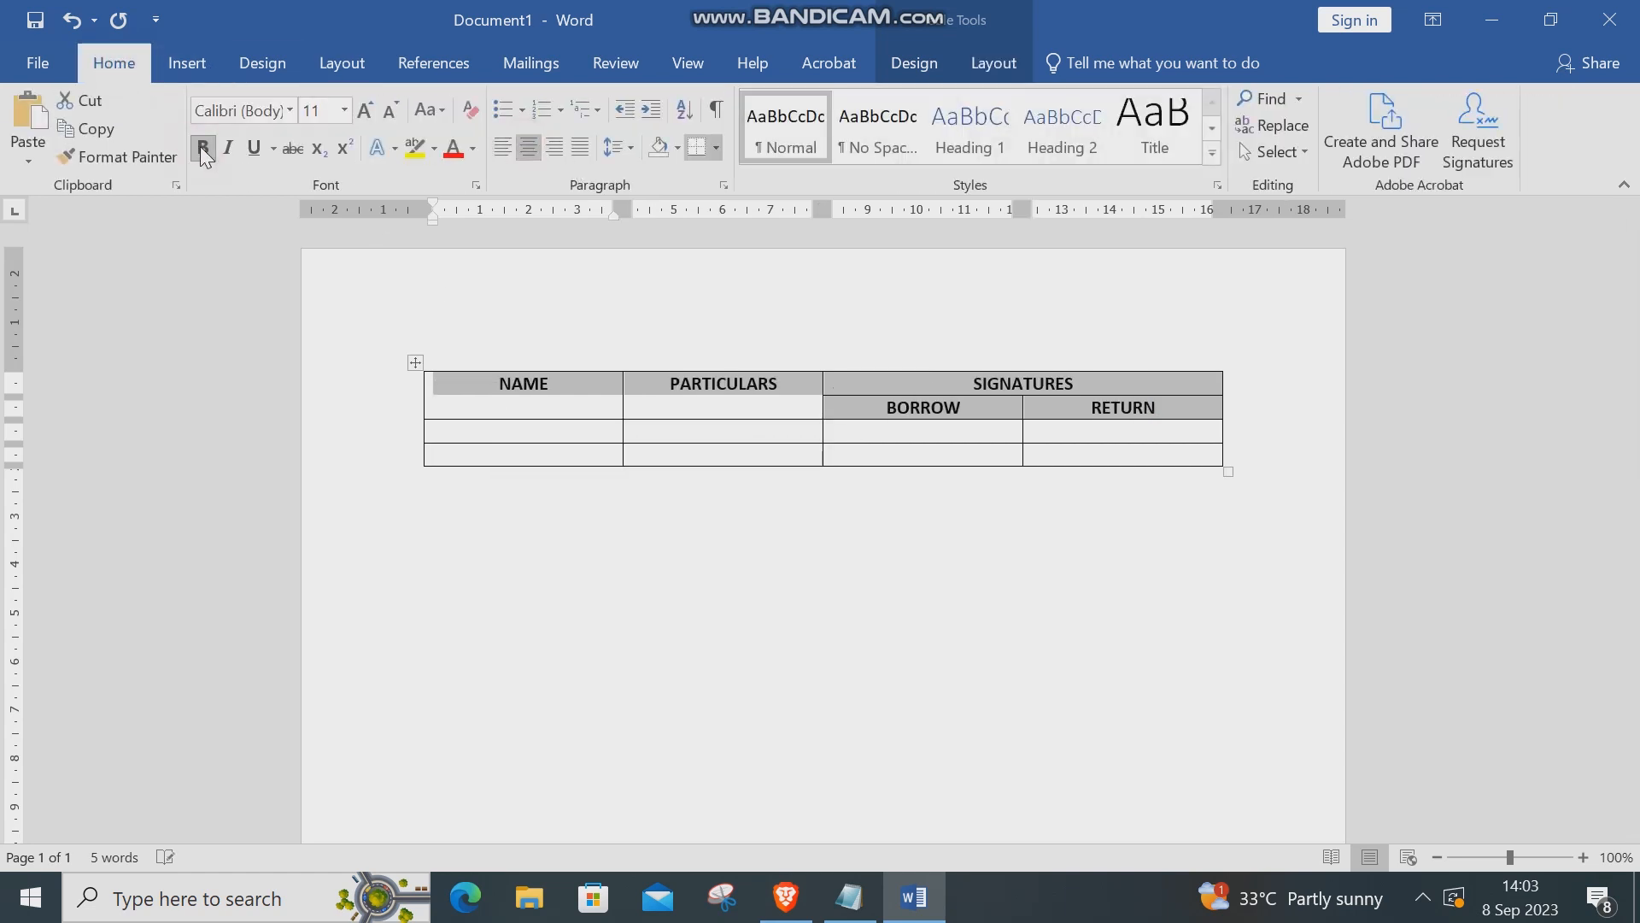
left_click(923, 568)
Insert an empty column to the left of the NAME column
left_click(441, 365)
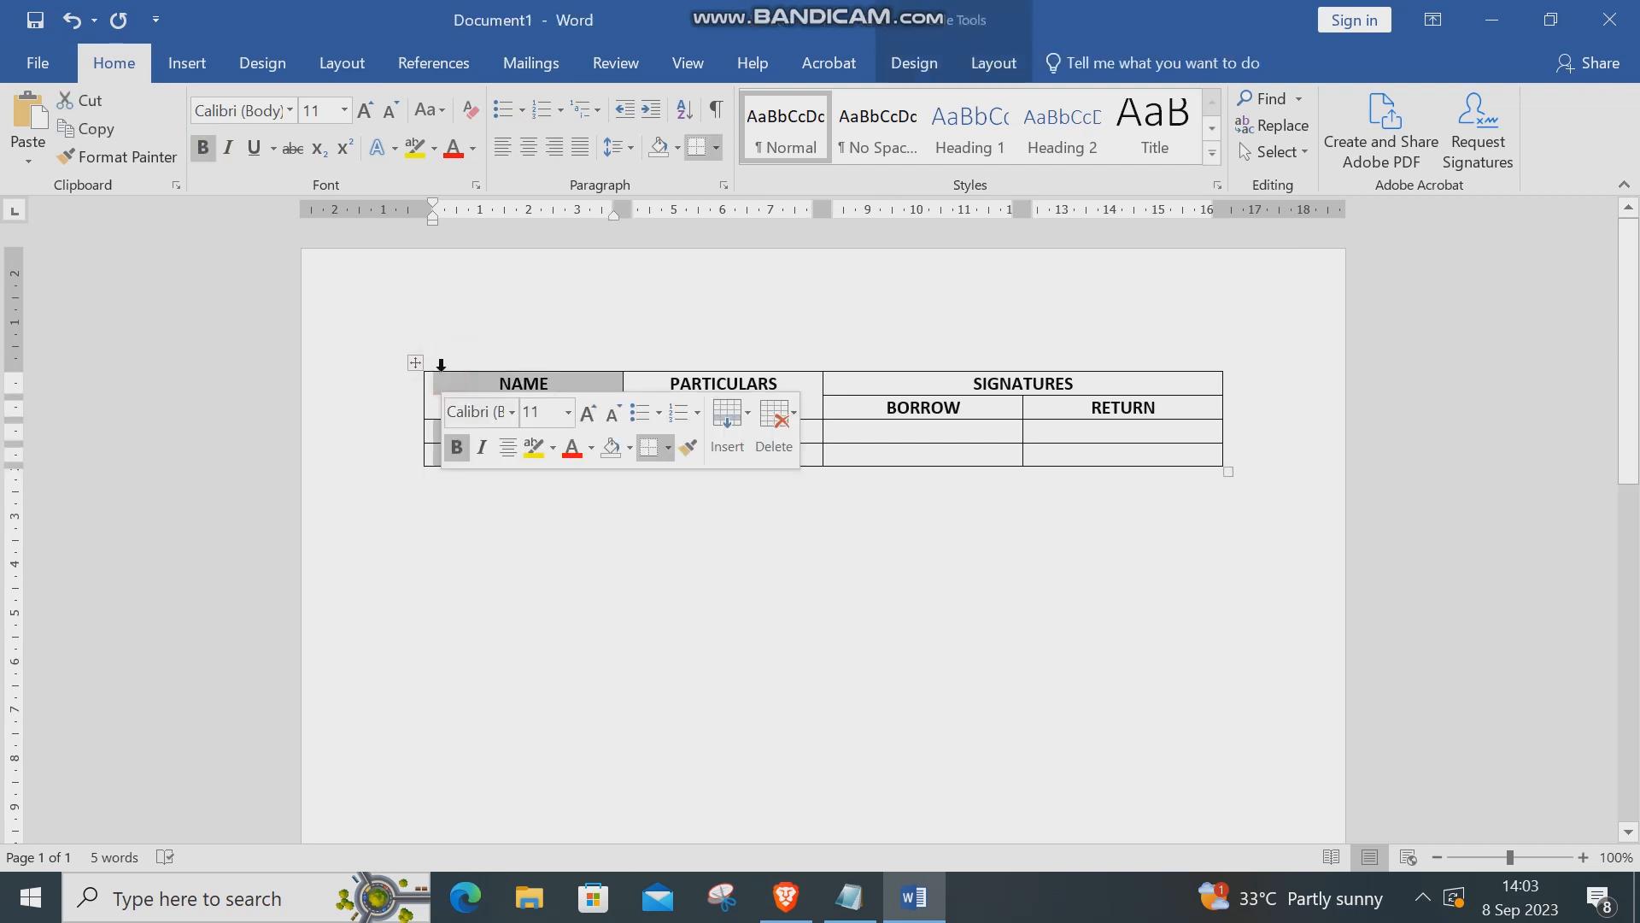
right_click(441, 364)
mouse_move(550, 528)
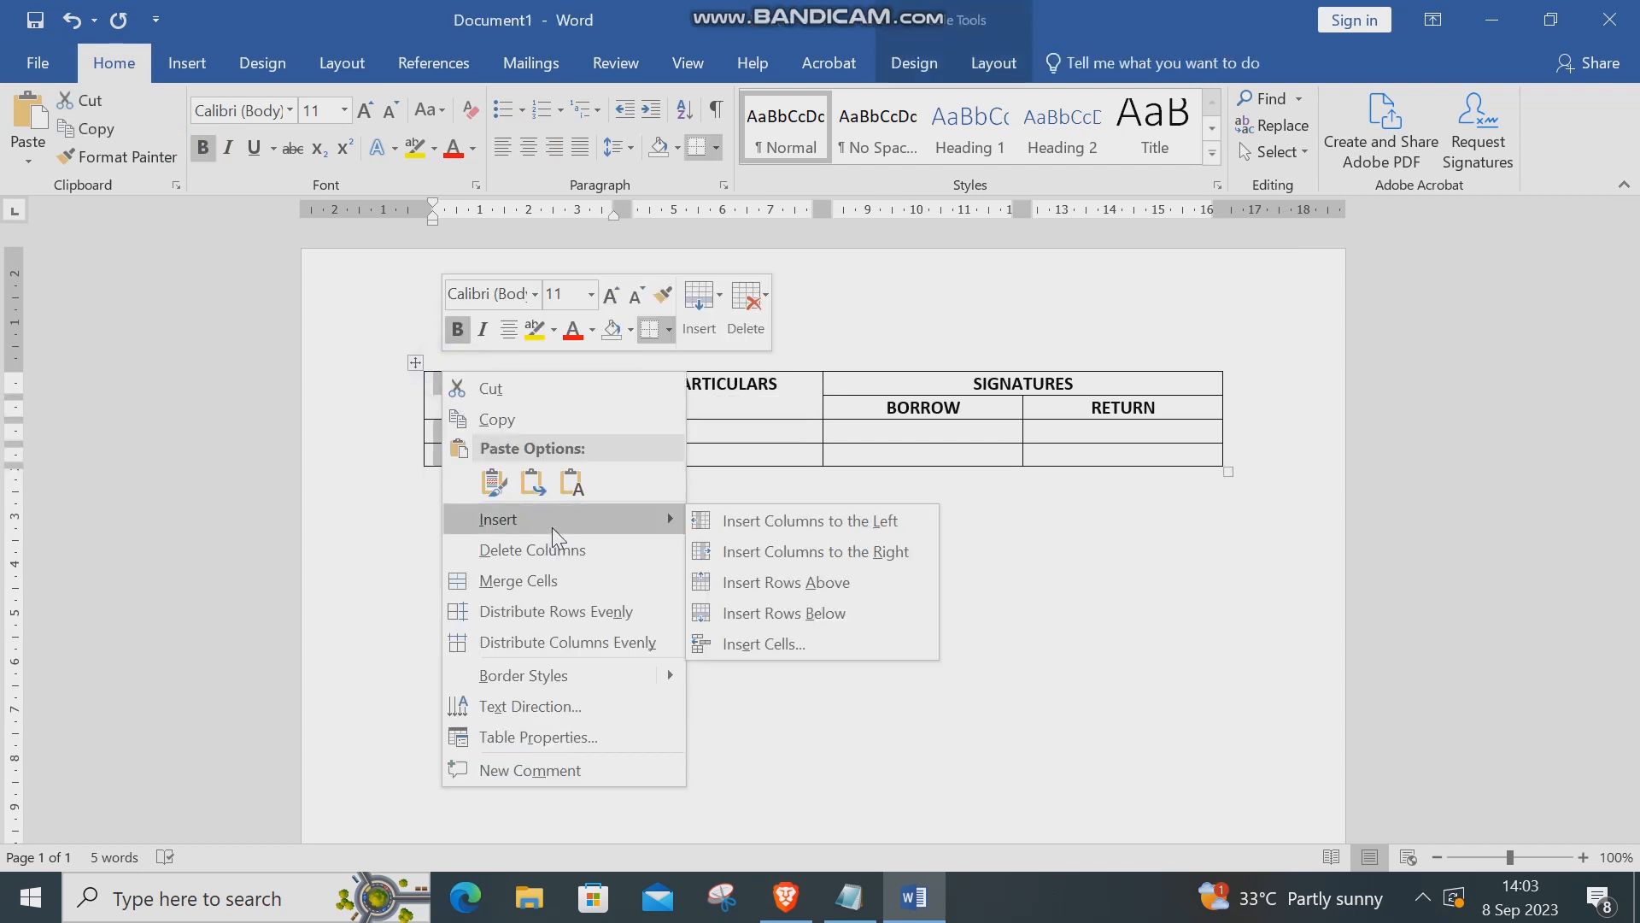
left_click(788, 520)
left_click(491, 379)
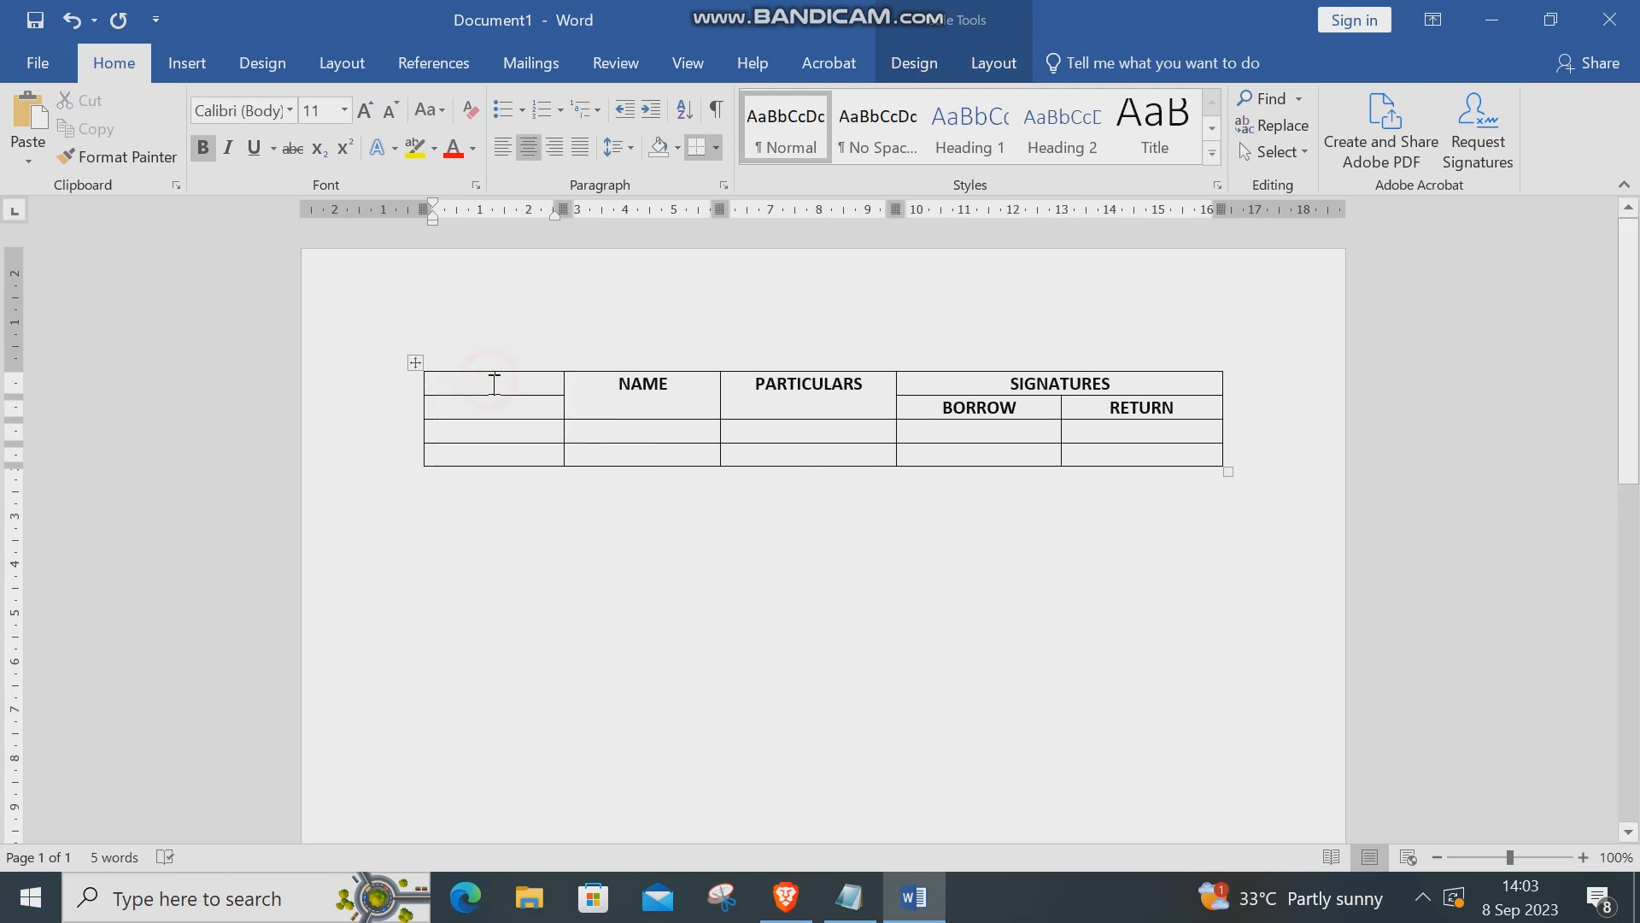
Head the new column DATE, merged across both header rows, and enter 2/3/2023 below it
type("DATE")
left_click(988, 63)
left_click(269, 128)
left_click_drag(546, 384, 543, 402)
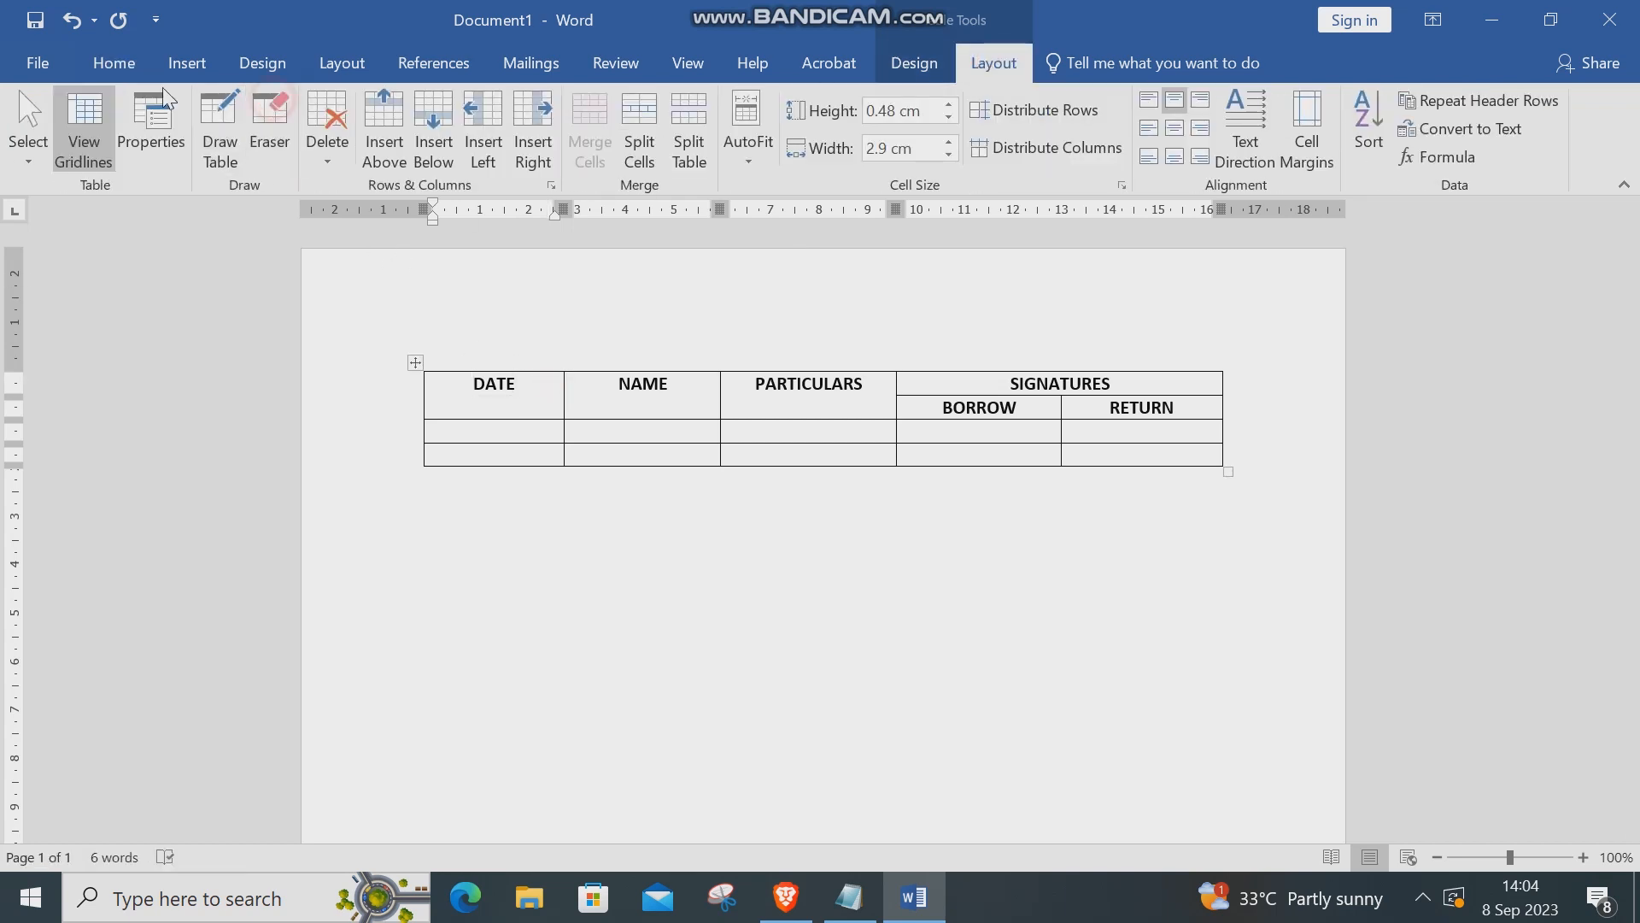
left_click(101, 62)
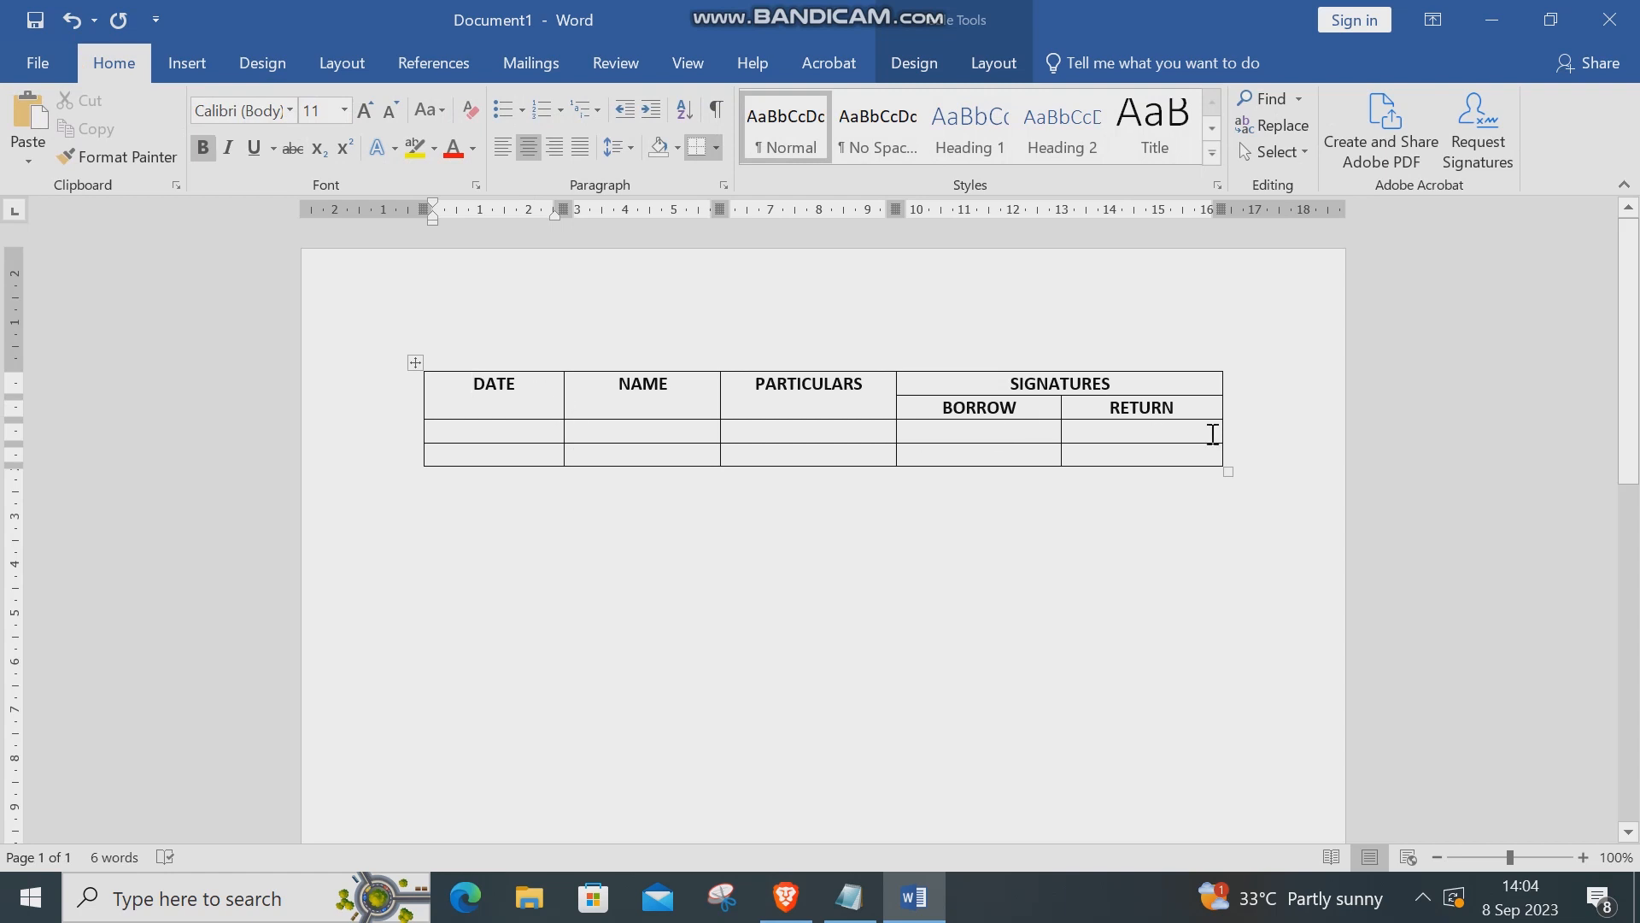
left_click(483, 429)
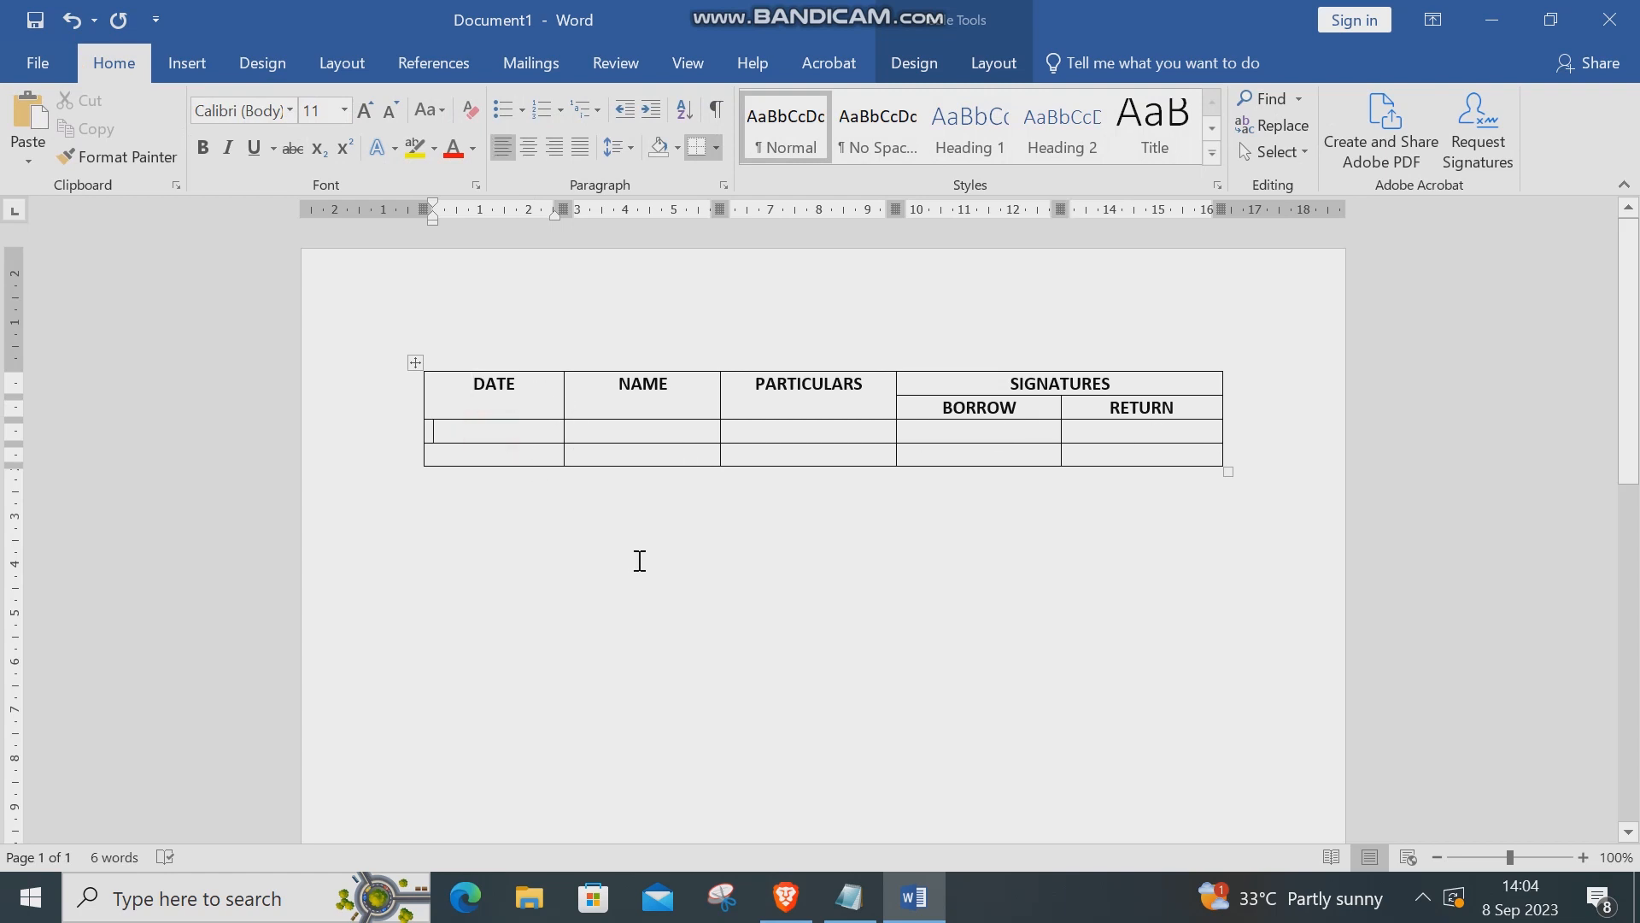
type("2/3/2023")
Widen the table and adjust the NAME, PARTICULARS, BORROW and RETURN column widths
left_click_drag(1223, 403, 1263, 401)
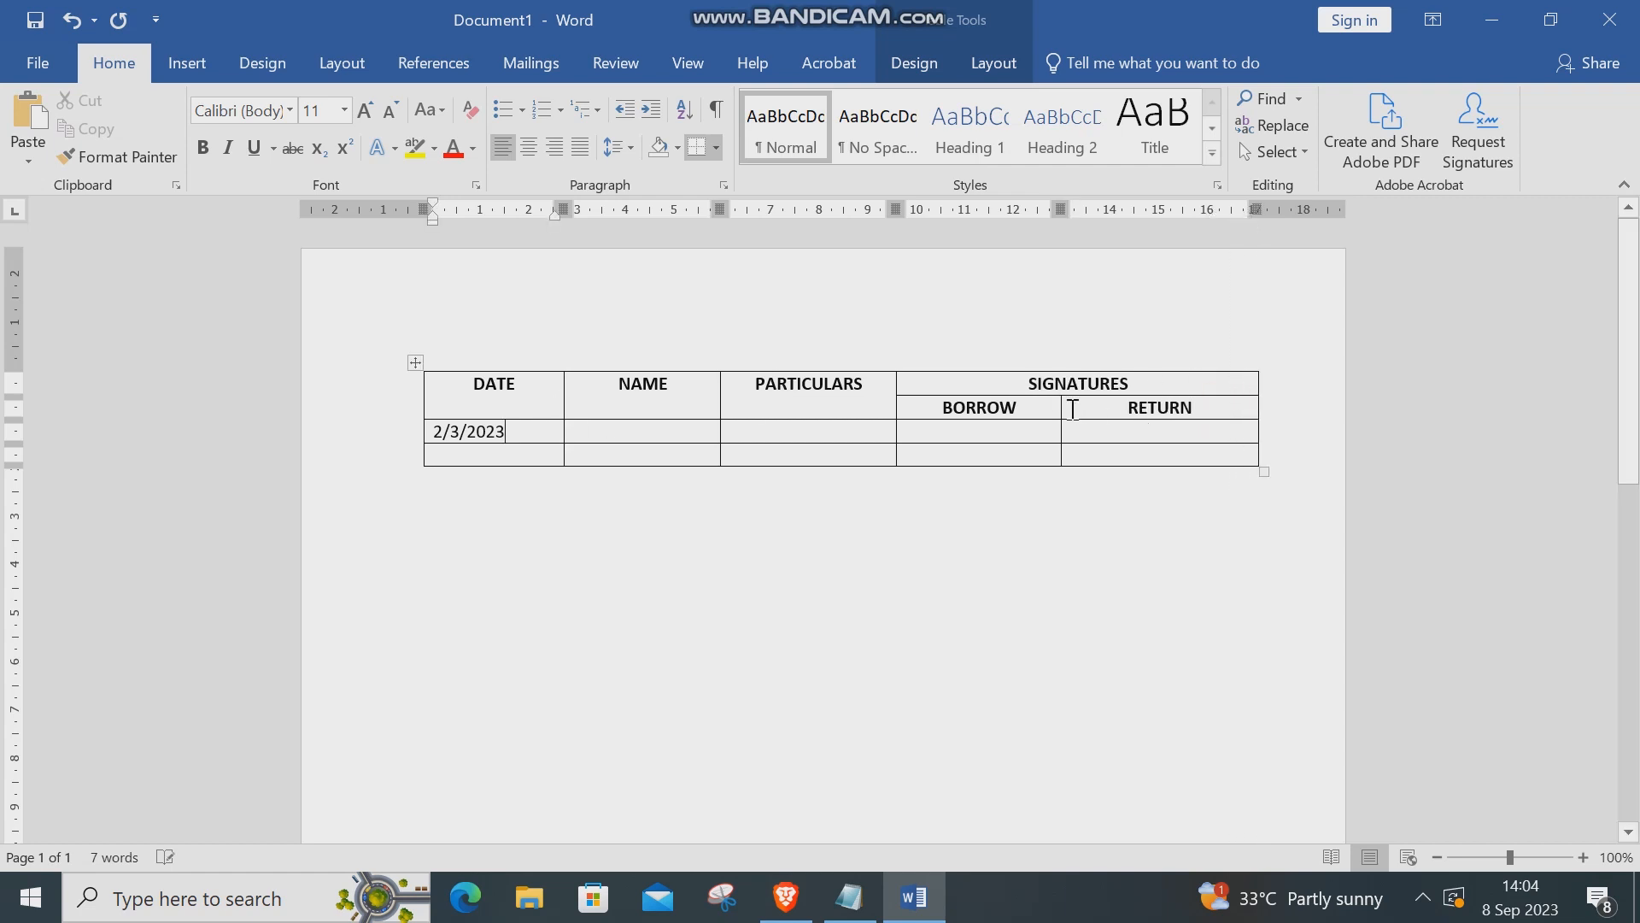
left_click_drag(1060, 406, 1100, 406)
left_click_drag(894, 409, 968, 405)
left_click_drag(1101, 427, 1113, 423)
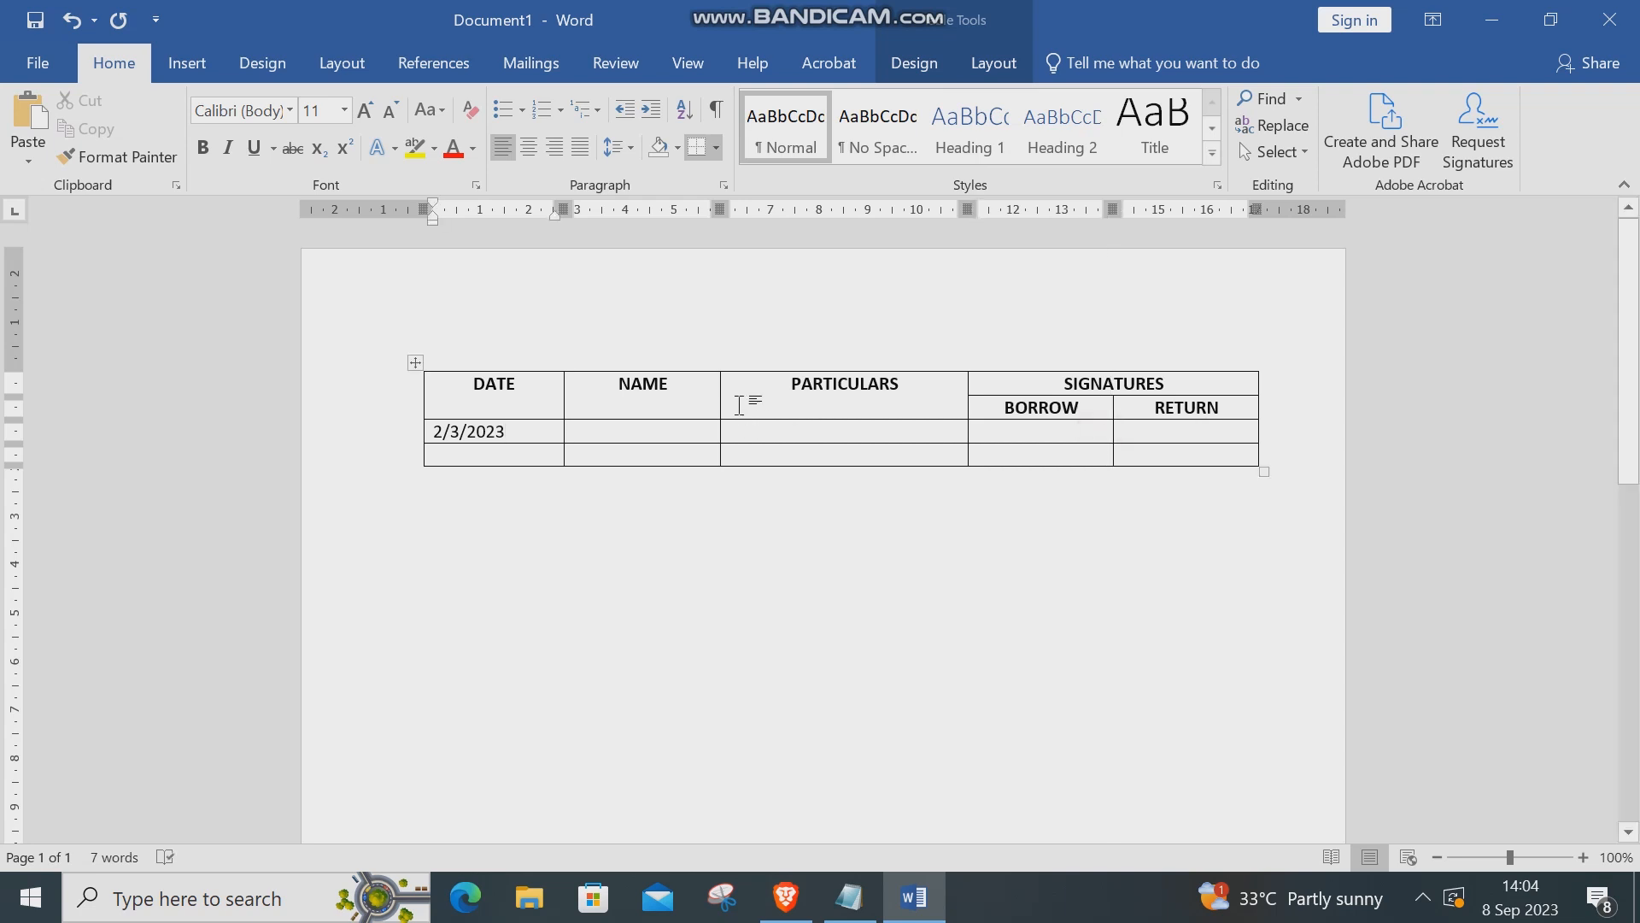
left_click_drag(721, 392, 761, 395)
Fill the first entry with the borrower's name and Laptop CN: 00023
left_click(663, 436)
type("jO")
key("BackSpace")
key("BackSpace")
key("BackSpace")
key("BackSpace")
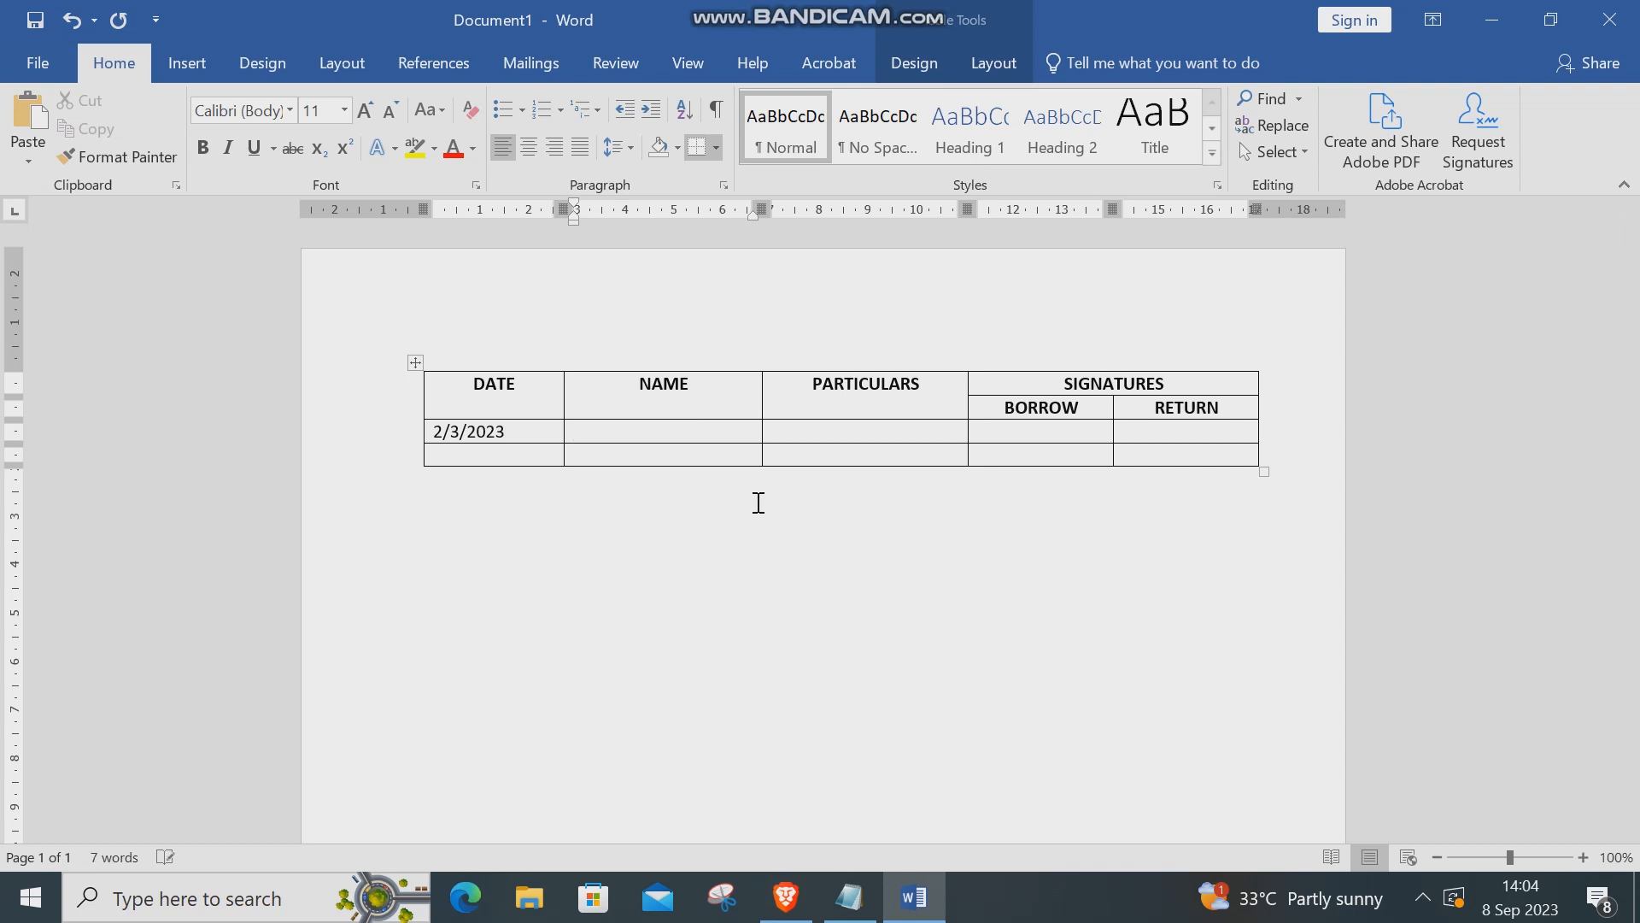
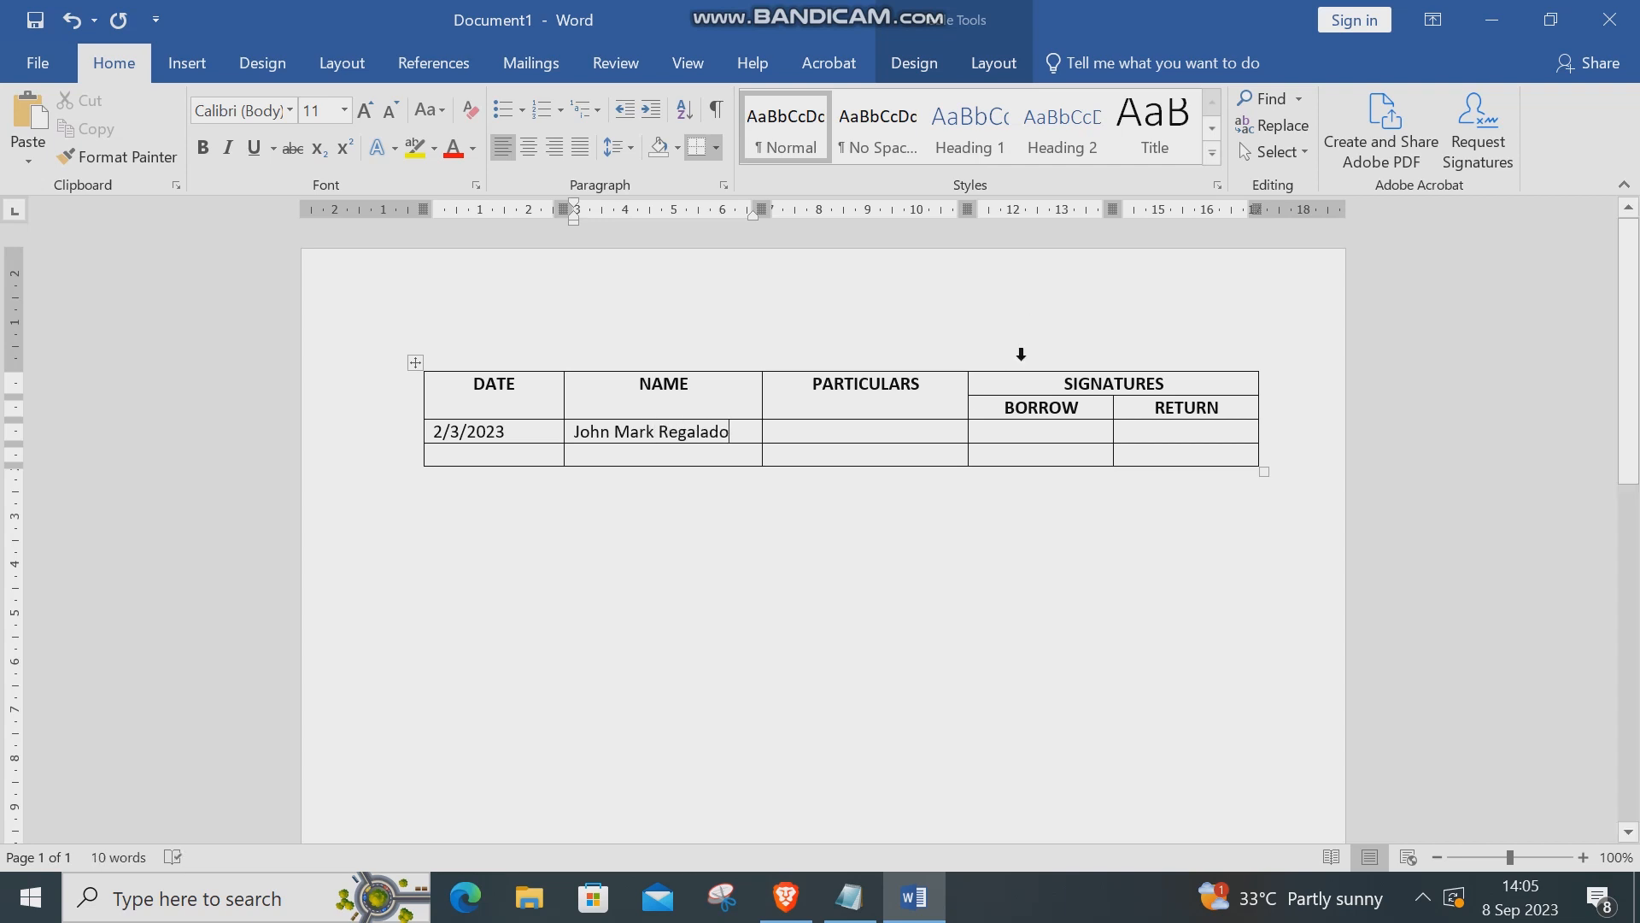
left_click(930, 429)
type("Book")
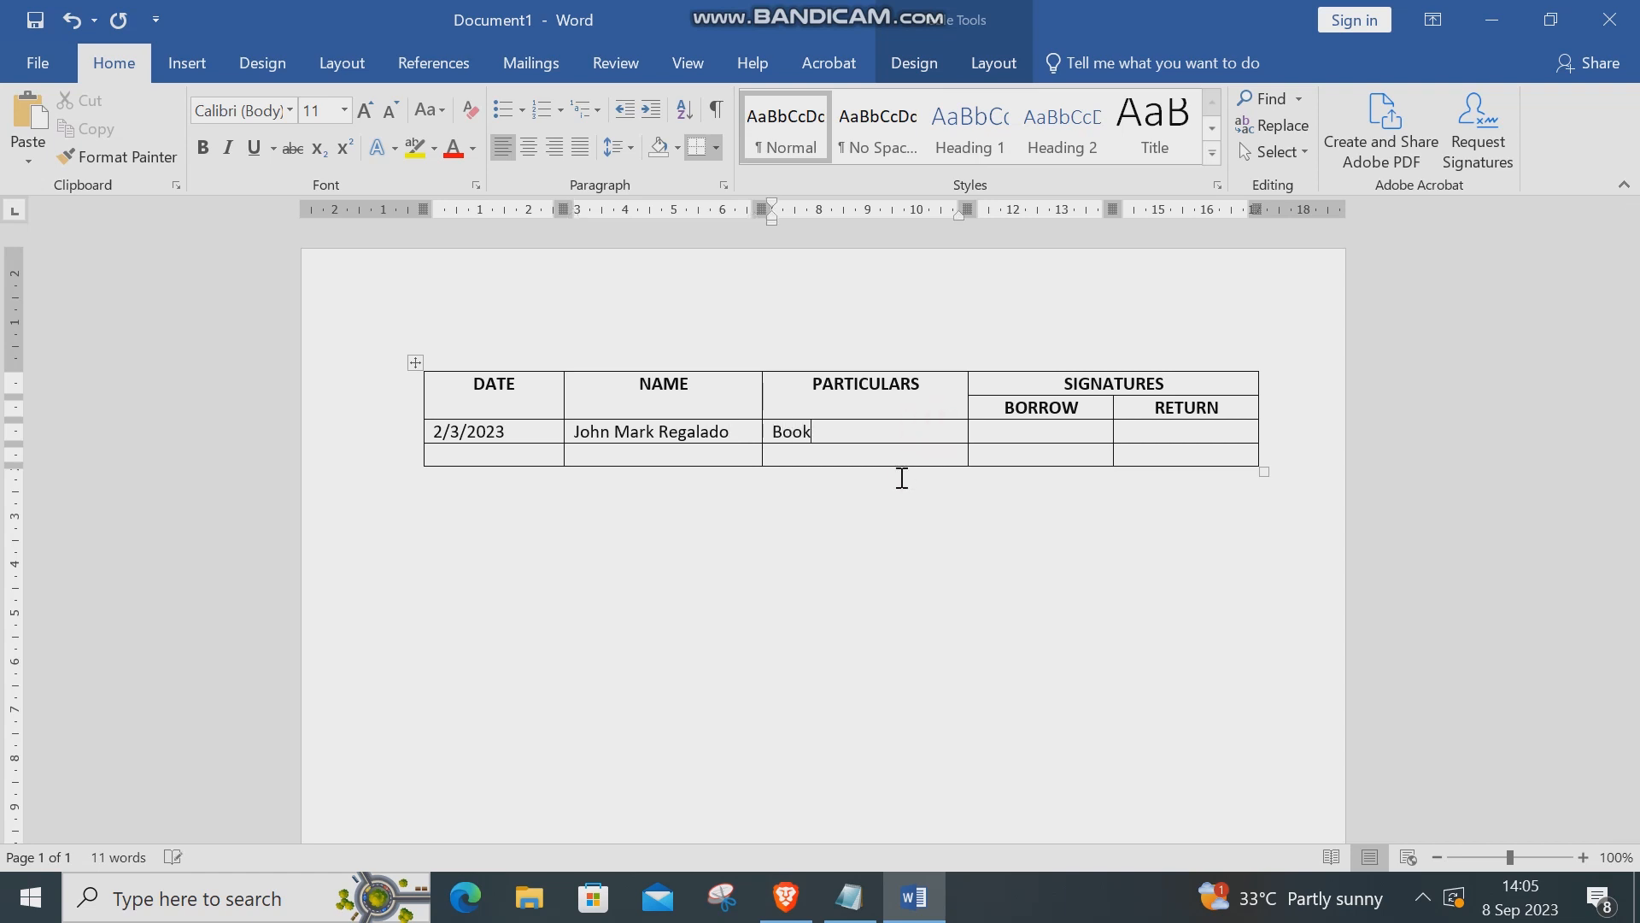
type("Laptop CN: 0002")
type("3")
left_click(1076, 437)
Add several blank rows at the bottom of the log table
left_click(1272, 453)
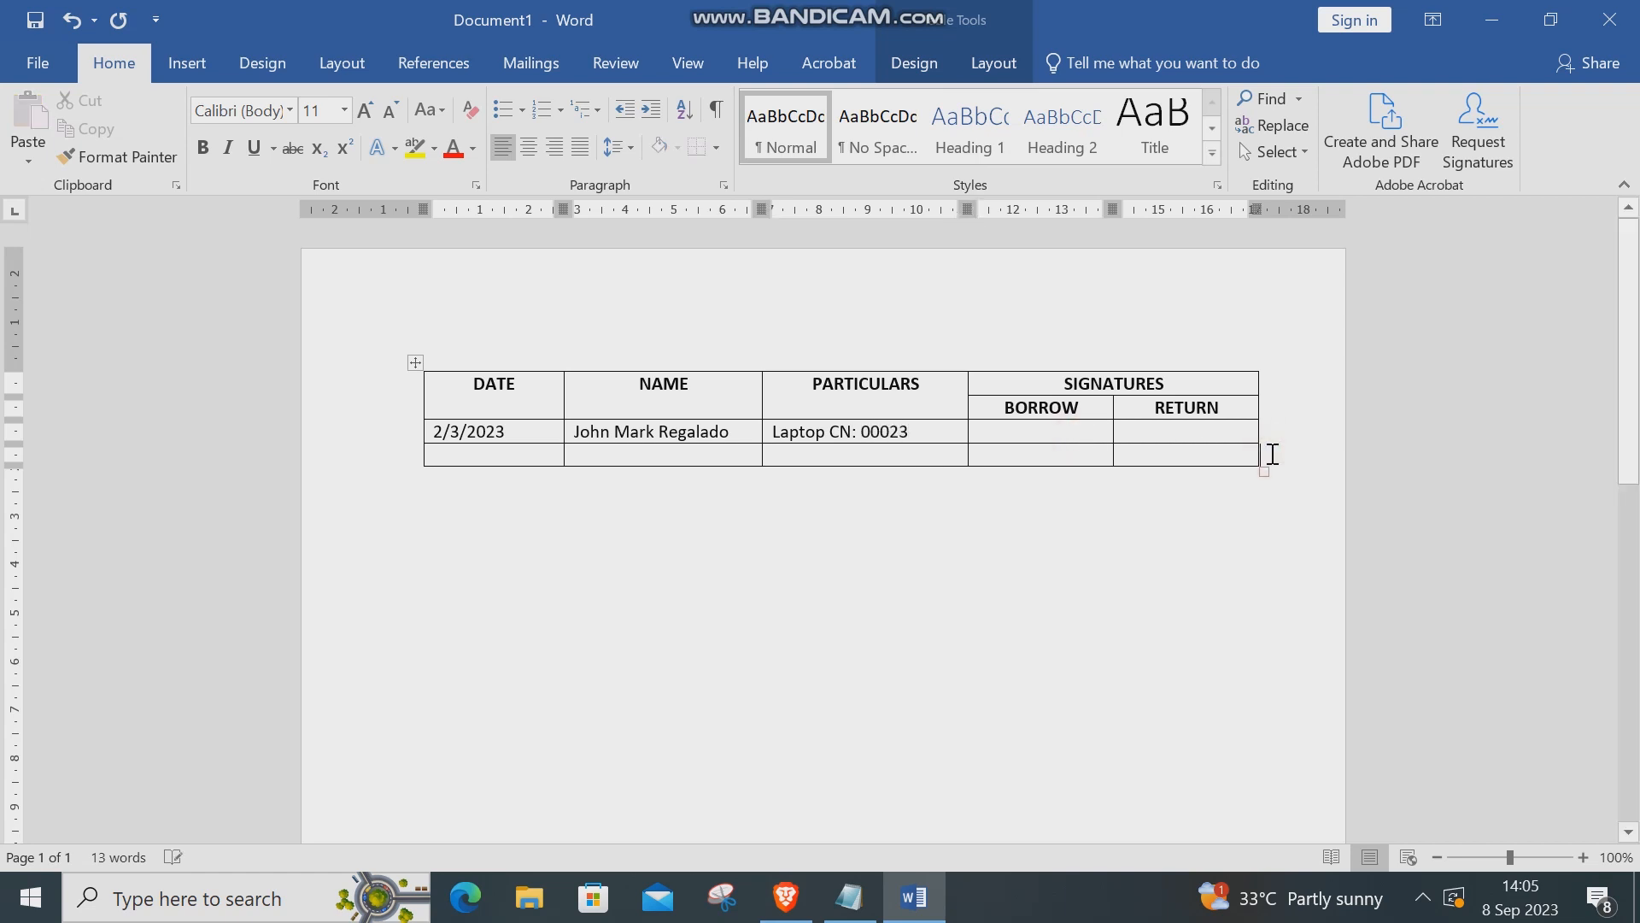
key("Return")
left_click(1277, 479)
key("Return")
left_click(1273, 496)
key("Return")
left_click(1280, 517)
key("Return")
left_click(1274, 552)
key("Return")
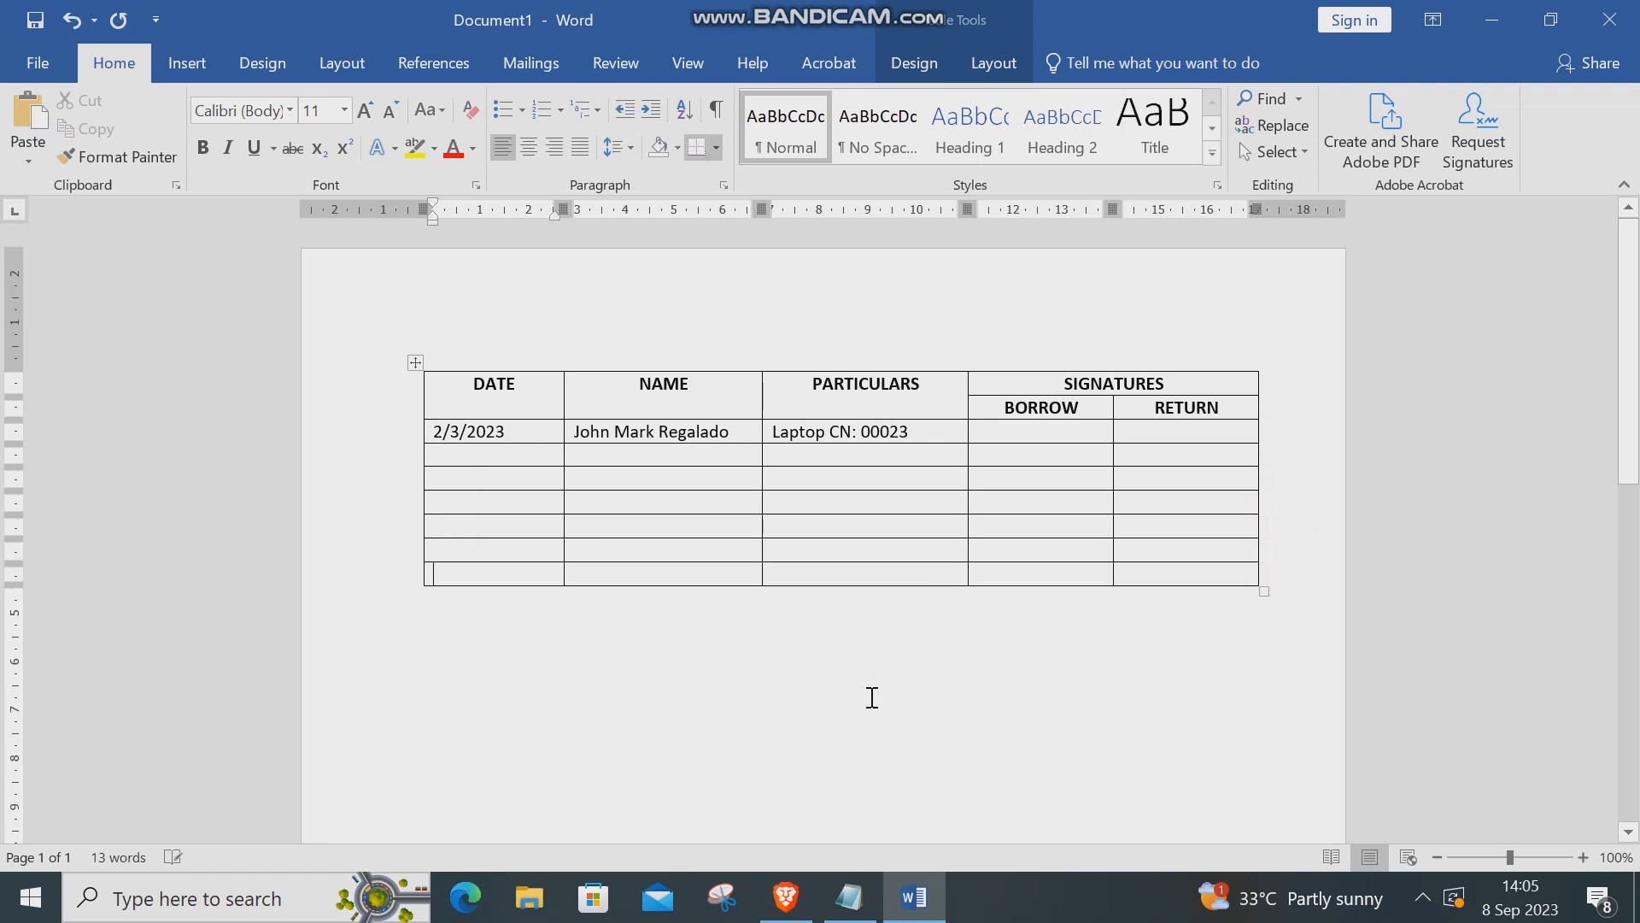
Shade the two header rows dark blue and make their text white
left_click(892, 652)
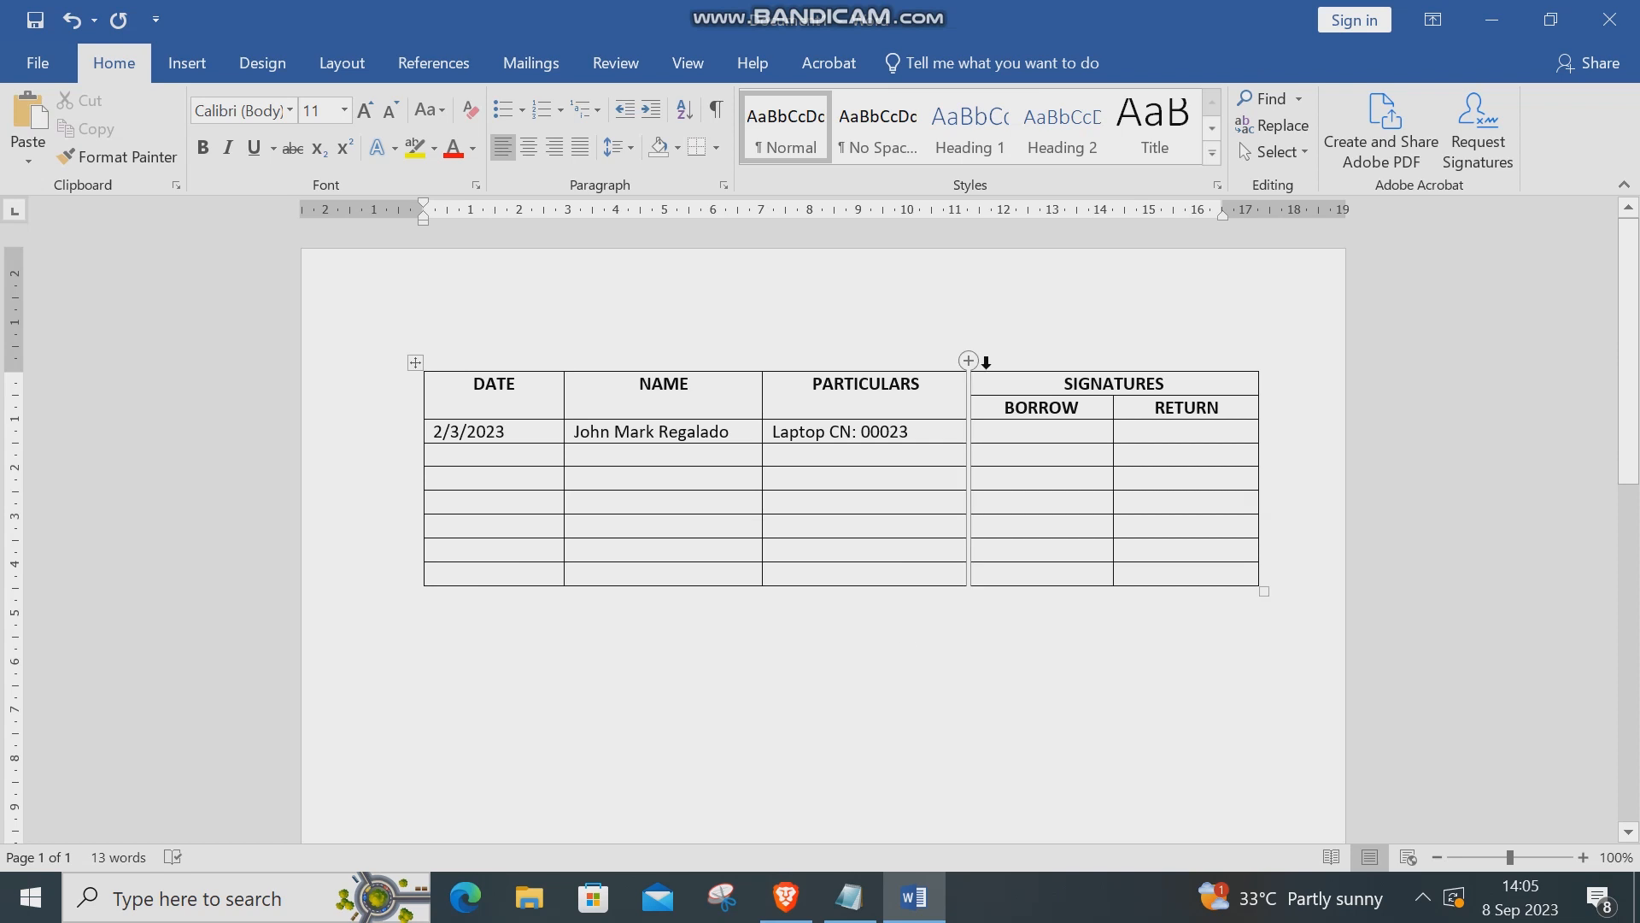
left_click_drag(1239, 412, 512, 402)
left_click(993, 63)
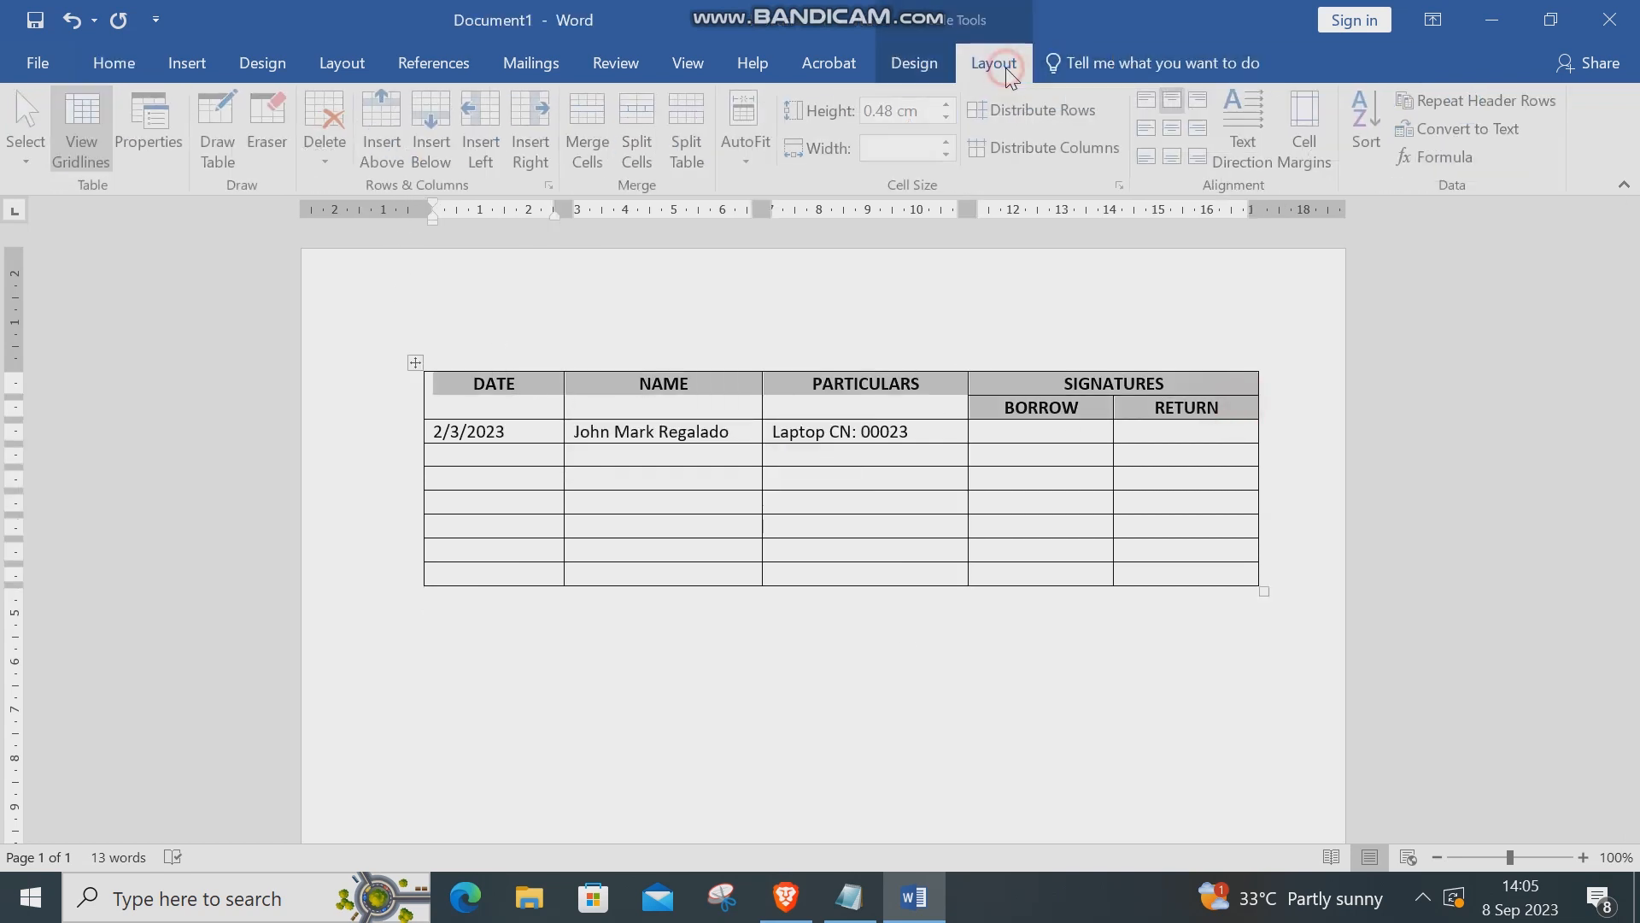
left_click(914, 63)
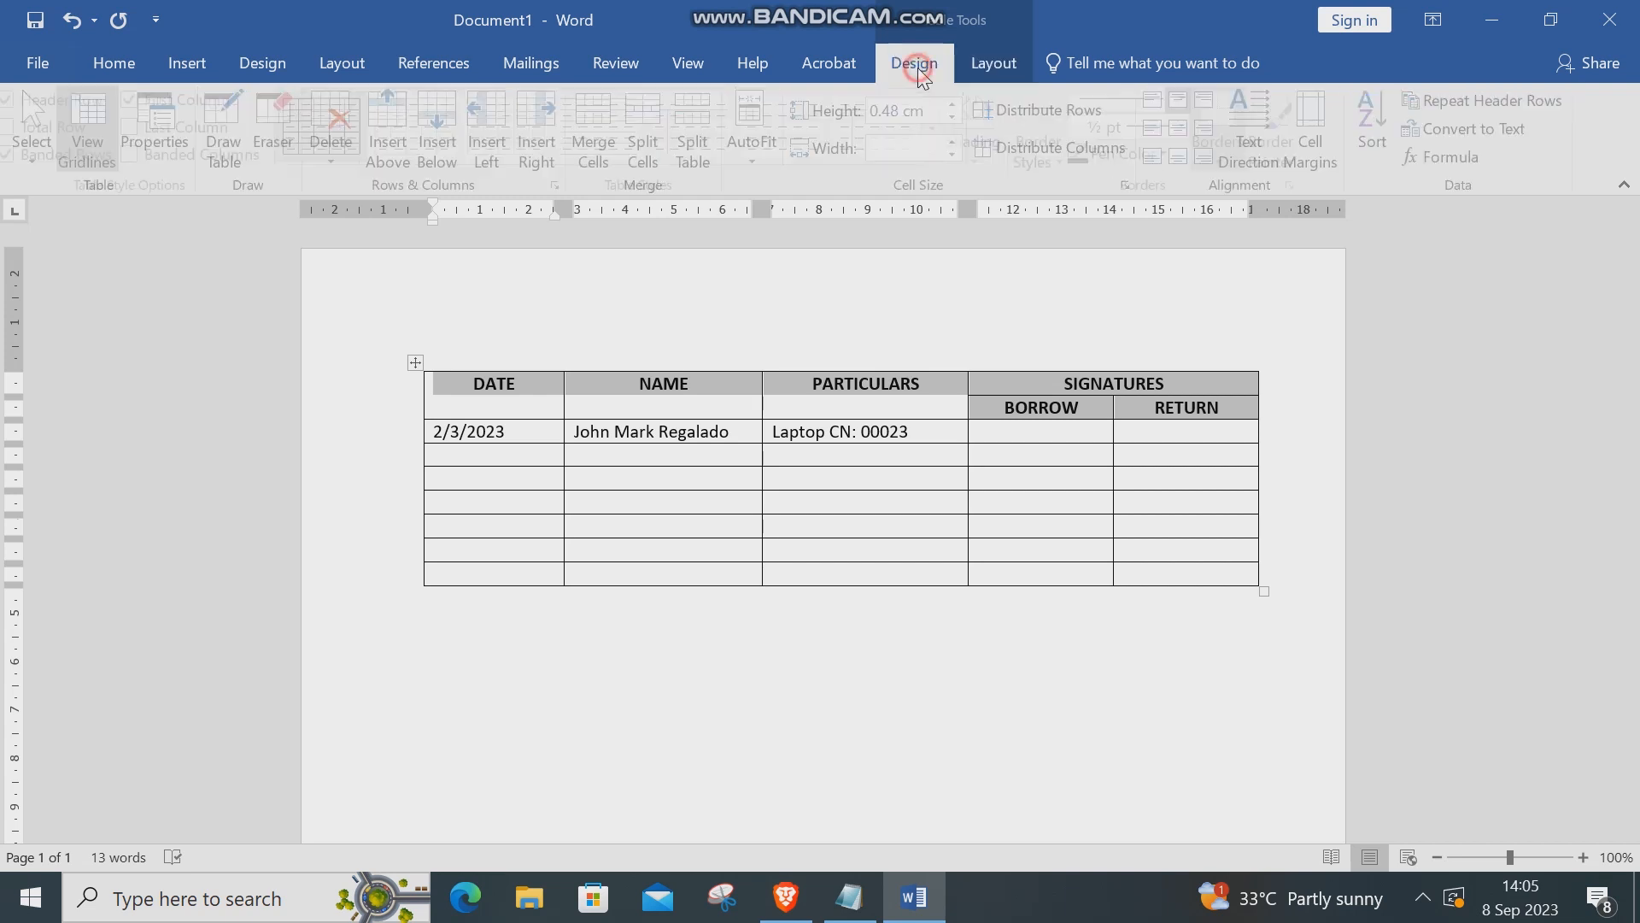
left_click(989, 158)
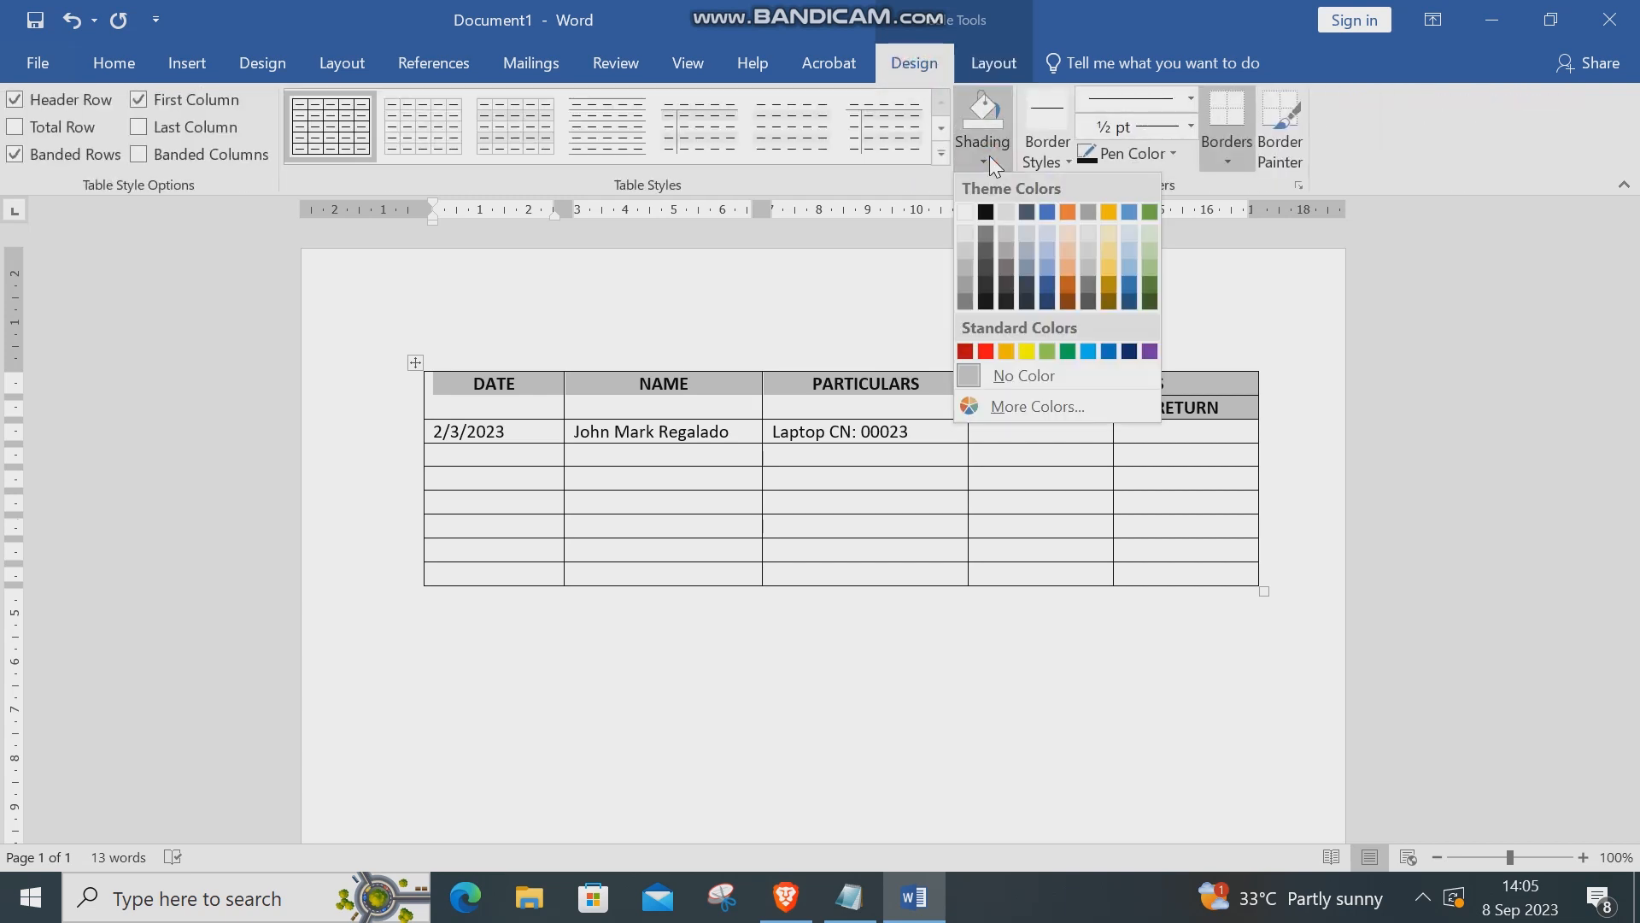
left_click(1127, 302)
left_click(113, 63)
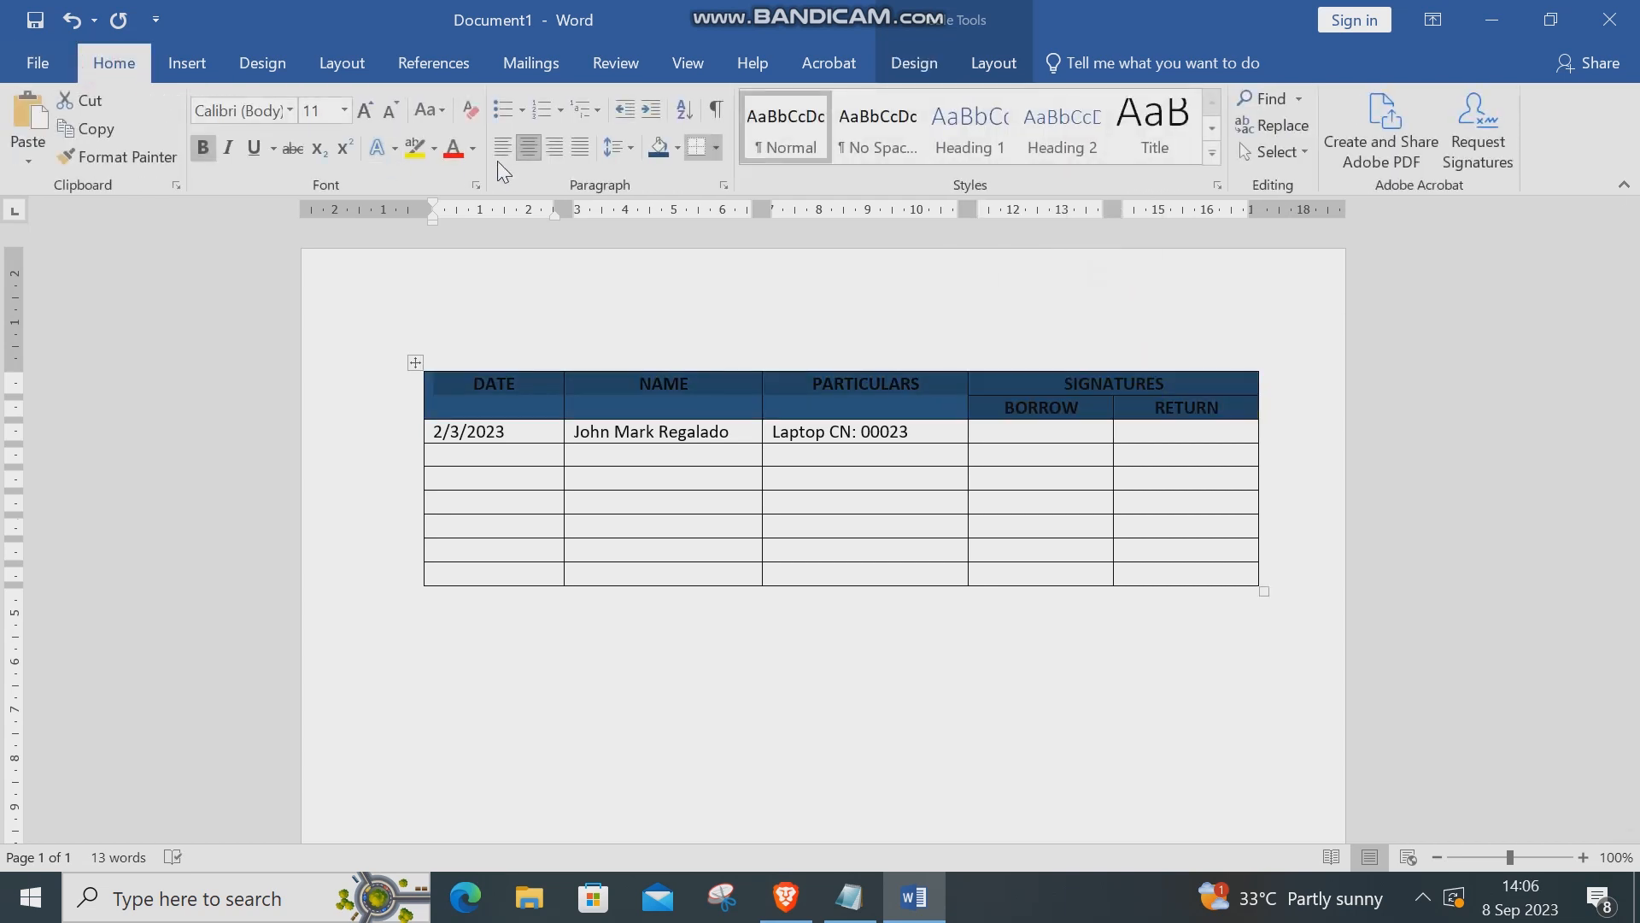
left_click(473, 148)
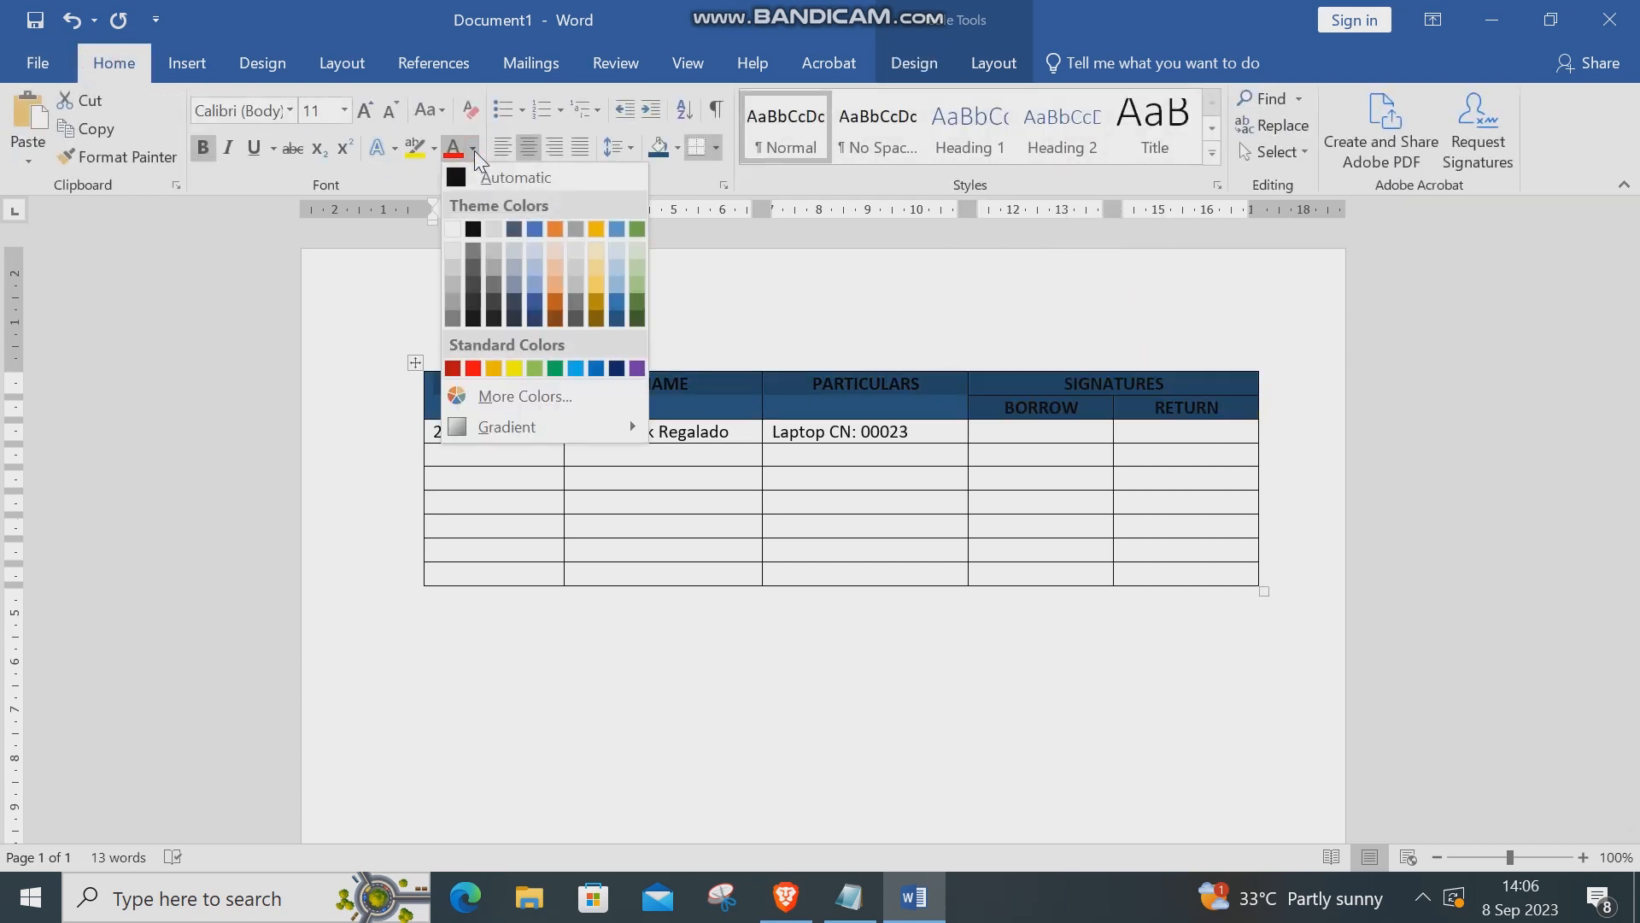
left_click(453, 229)
Shade the entry and blank body rows pale blue-grey
left_click_drag(1202, 576, 421, 430)
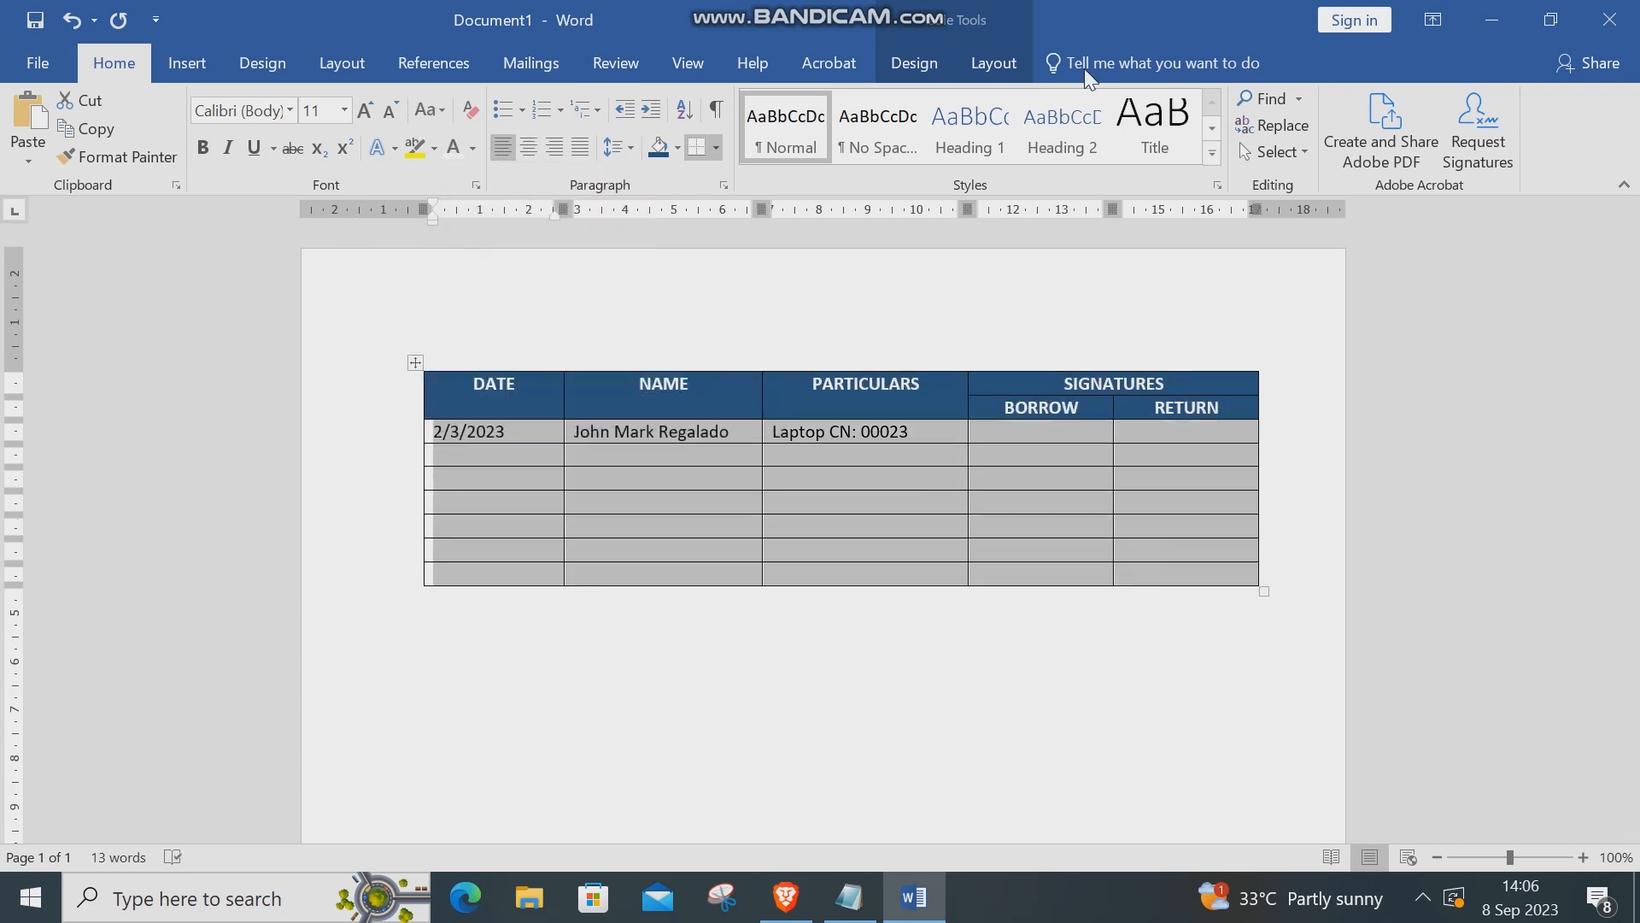
left_click(918, 63)
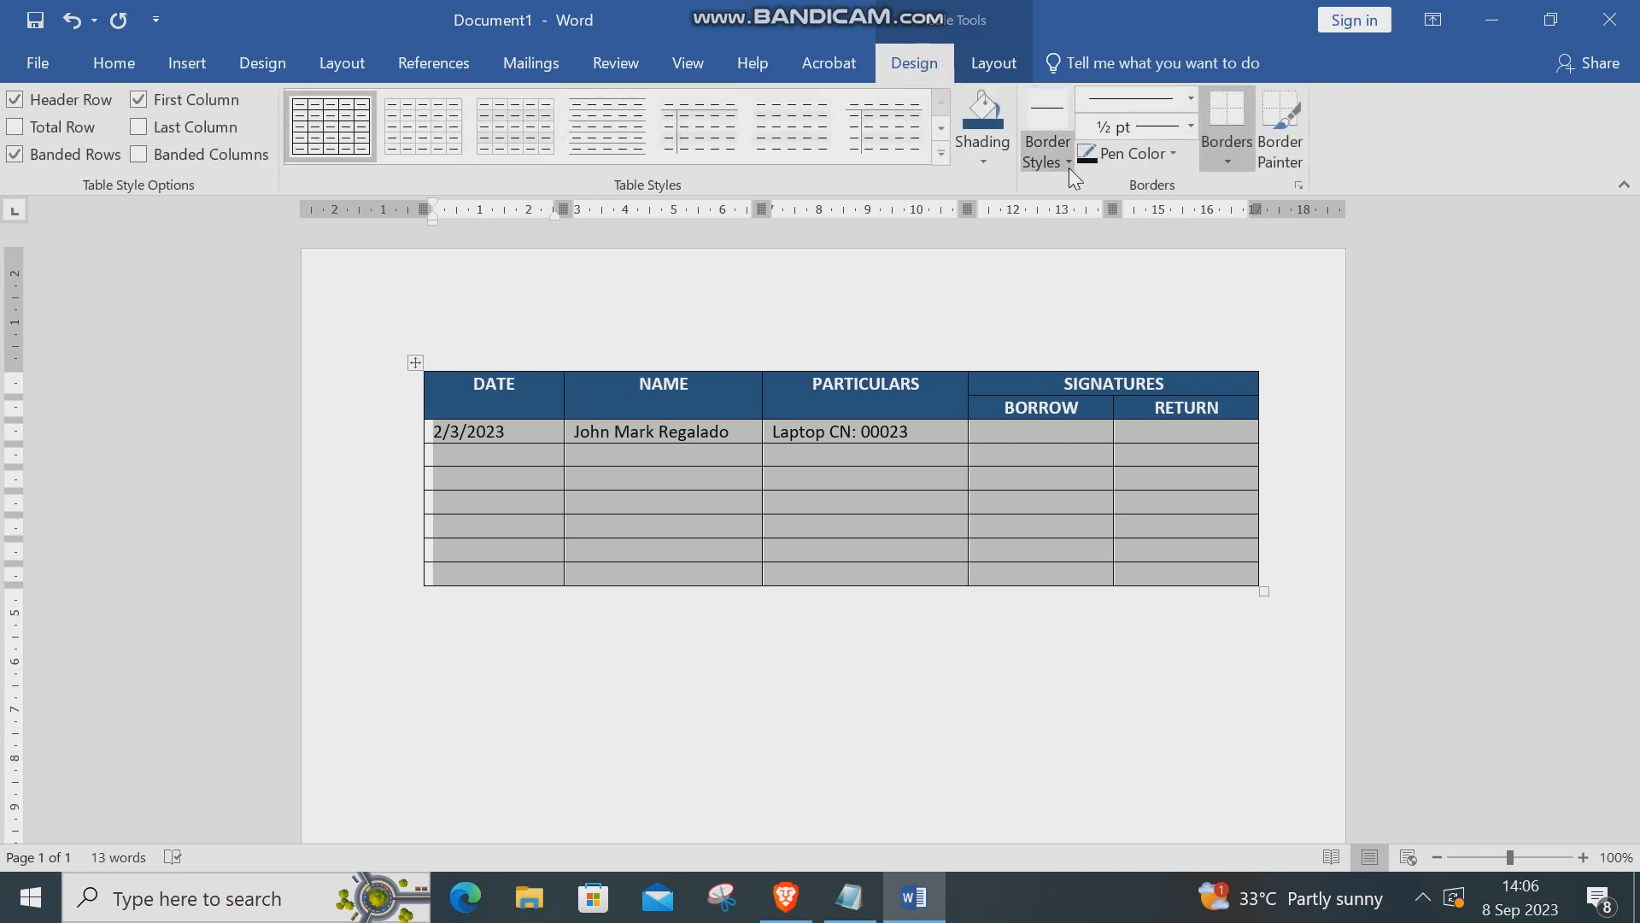
left_click(988, 165)
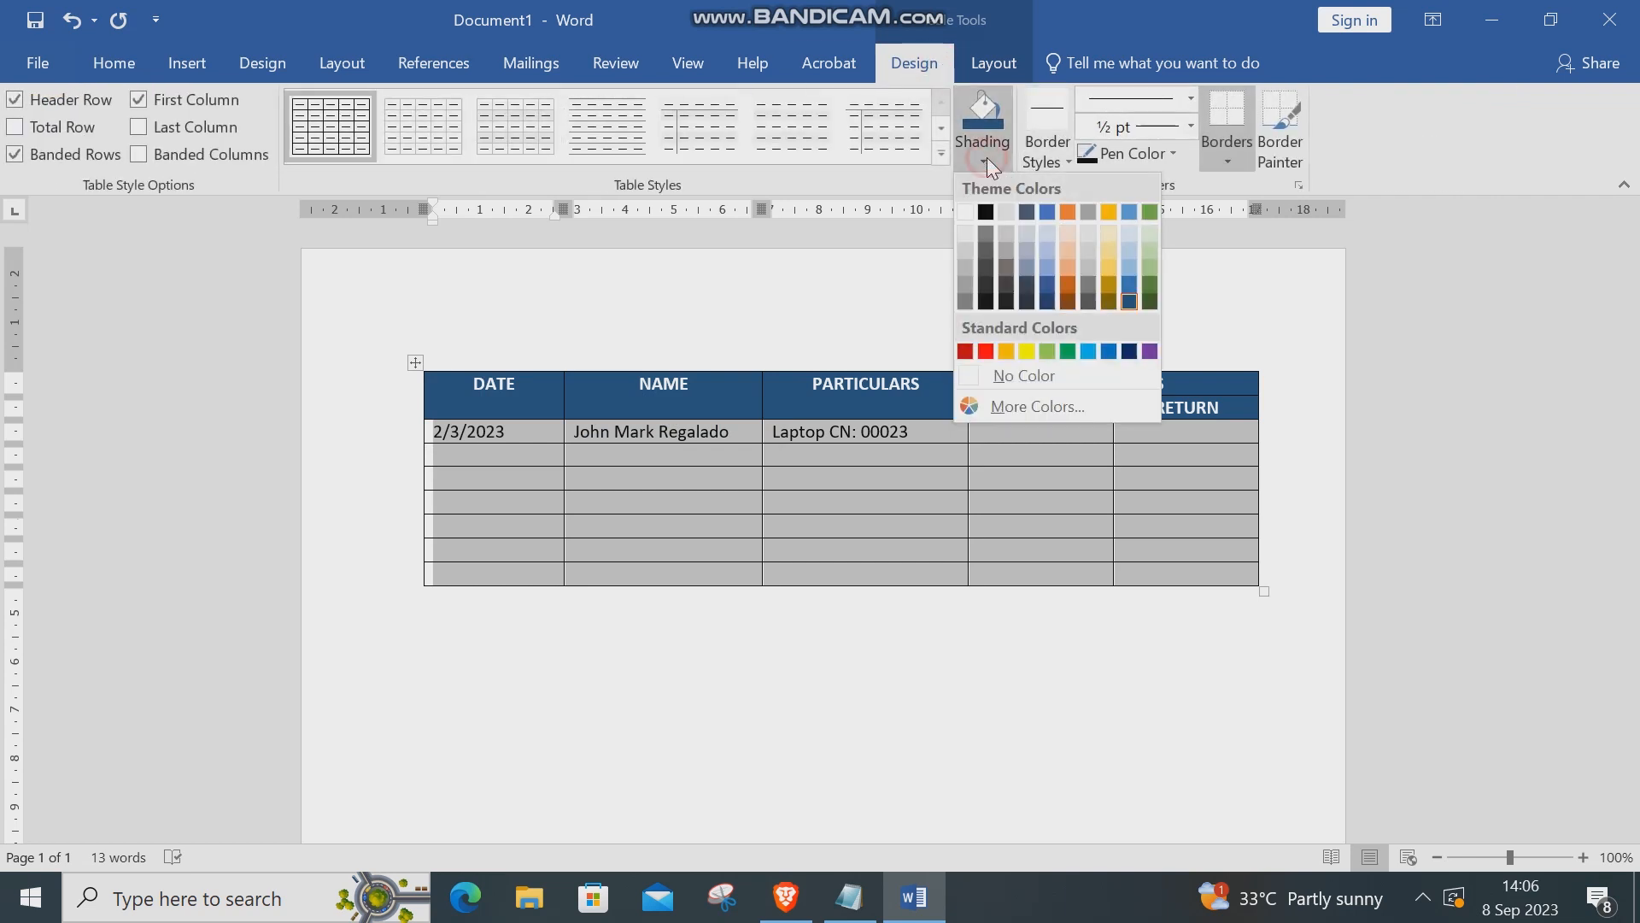
left_click(1126, 228)
left_click(897, 667)
left_click(906, 683)
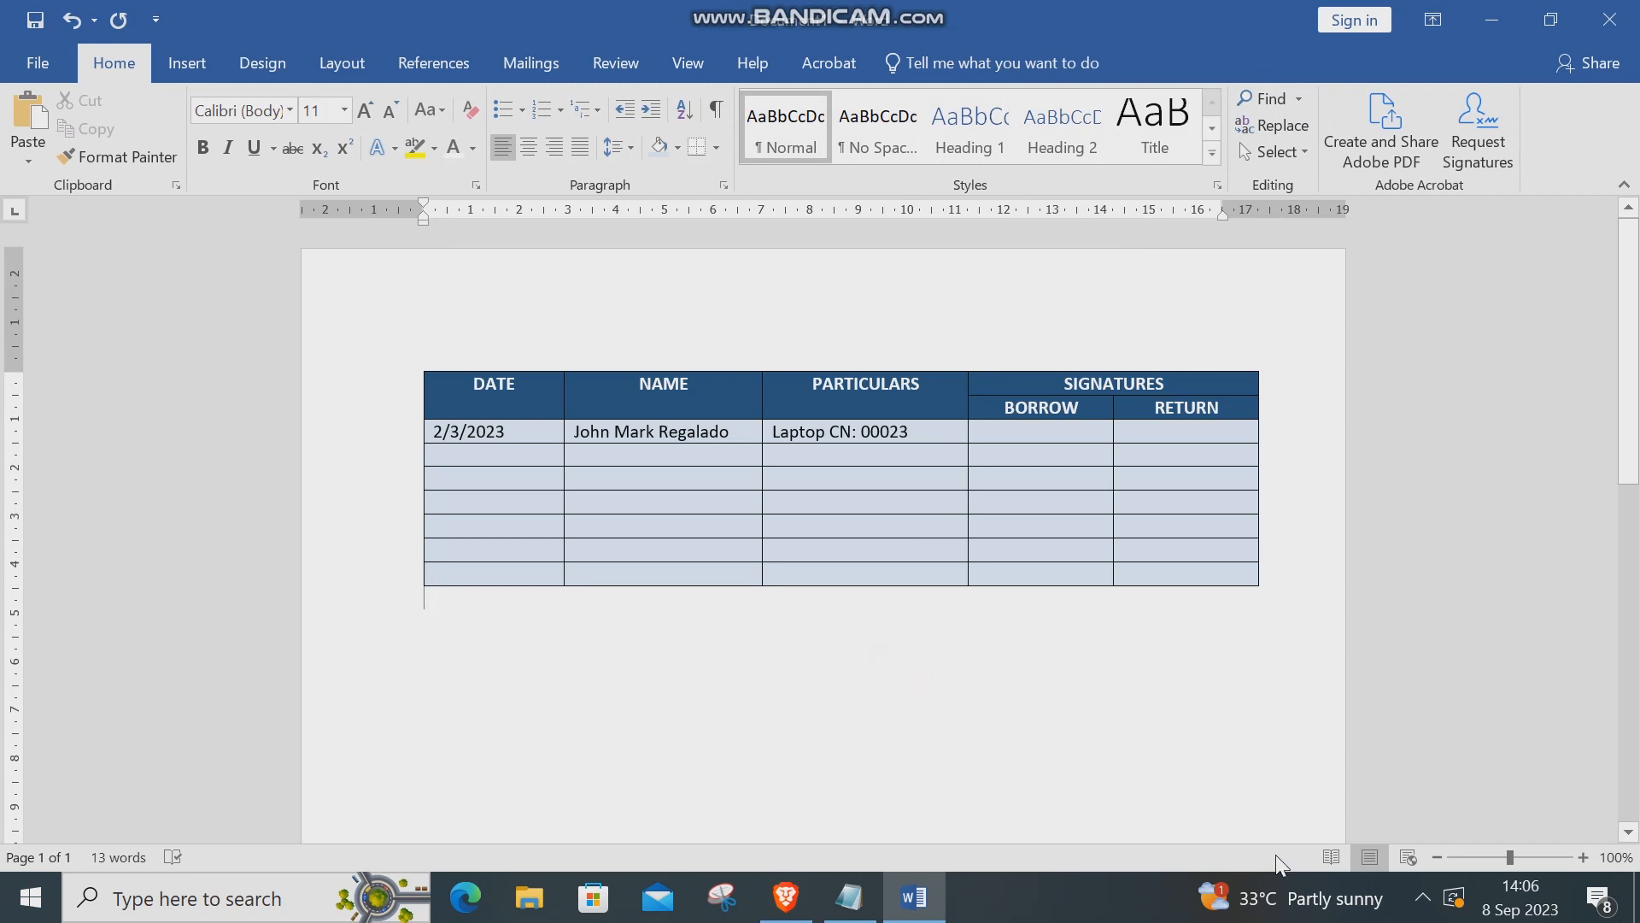